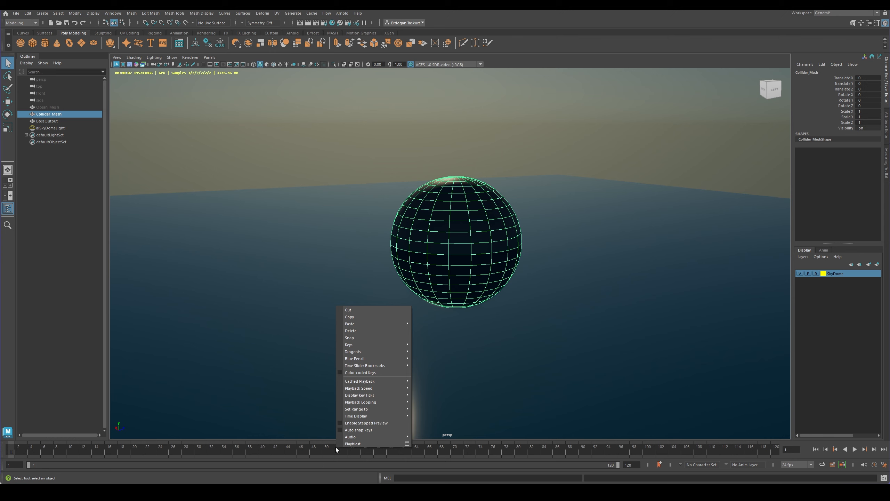
# Step: Set the playback speed to Play Every Frame, Max Real-time
pyautogui.moveTo(361, 388)
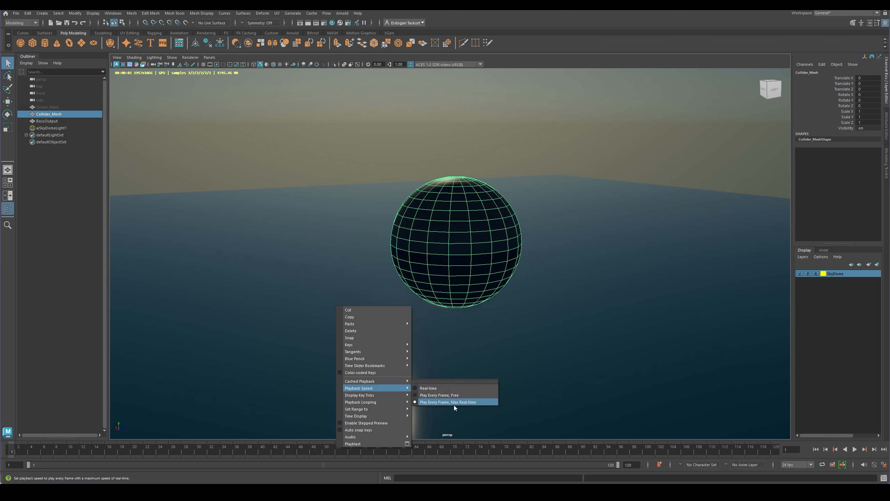
pyautogui.click(476, 403)
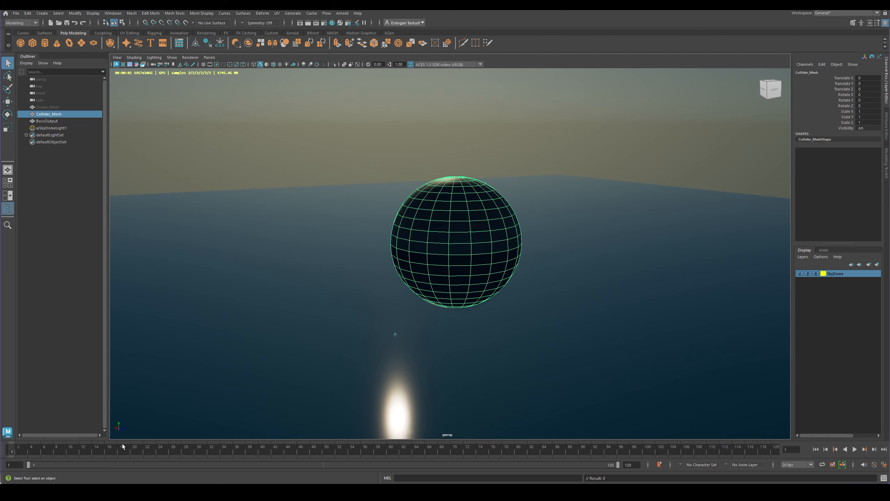
# Step: Raise the Collider_Mesh sphere above the ocean surface, setting its Translate Y to 14
pyautogui.scroll(-3, 534, 240)
pyautogui.keyDown('alt'); pyautogui.moveTo(524, 224); pyautogui.dragTo(522, 200); pyautogui.keyUp('alt')
pyautogui.press('w')
pyautogui.press('w')
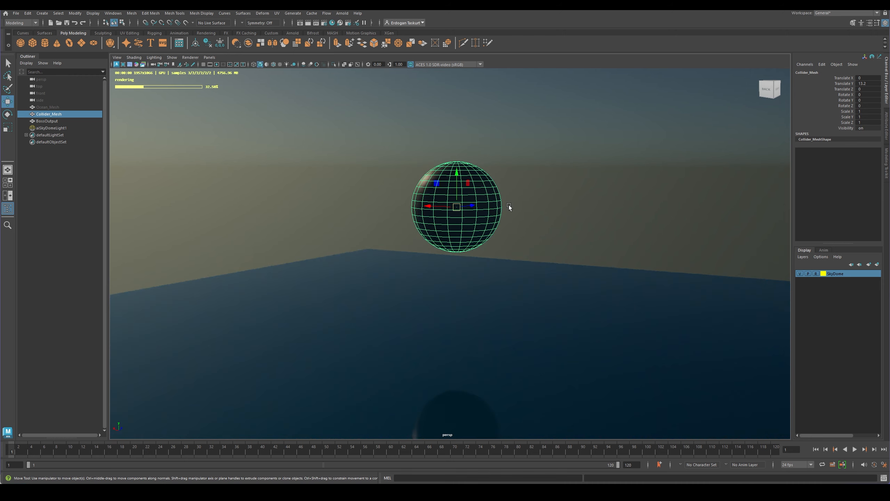
pyautogui.keyDown('alt'); pyautogui.moveTo(403, 288); pyautogui.dragTo(406, 296); pyautogui.keyUp('alt')
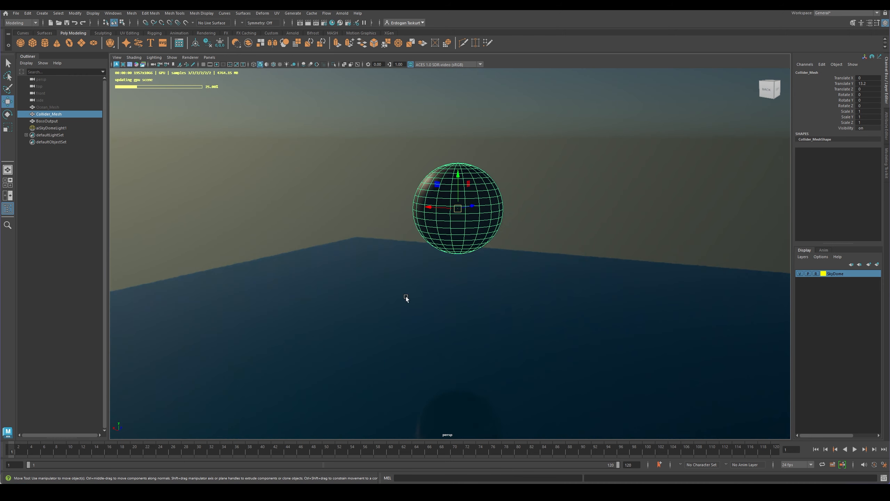
pyautogui.click(862, 83)
pyautogui.write('14')
pyautogui.press('Return')
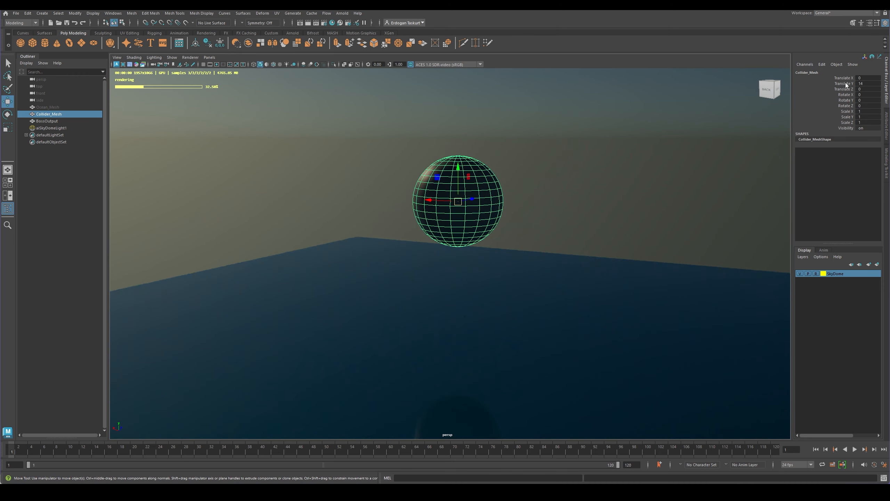
# Step: Set a keyframe on the sphere's Translate Y at frame 1
pyautogui.click(844, 83)
pyautogui.rightClick(844, 83)
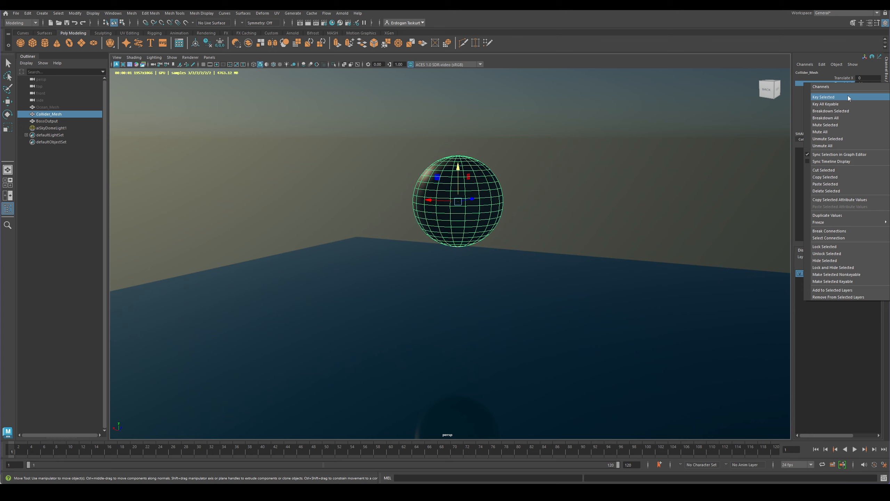
pyautogui.click(848, 95)
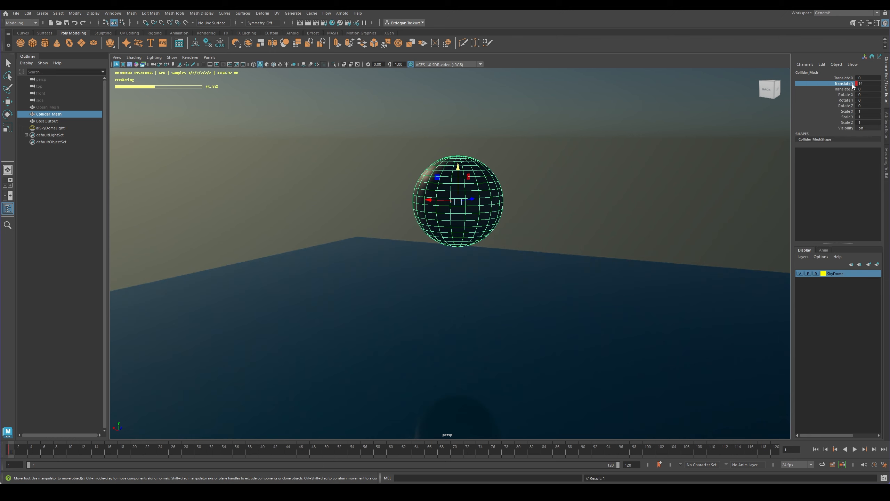
# Step: At frame 60, lower the sphere below the water to Translate Y -16 and key that channel
pyautogui.moveTo(71, 453); pyautogui.dragTo(390, 464)
pyautogui.keyDown('alt'); pyautogui.moveTo(482, 324); pyautogui.dragTo(504, 186, button='middle'); pyautogui.keyUp('alt')
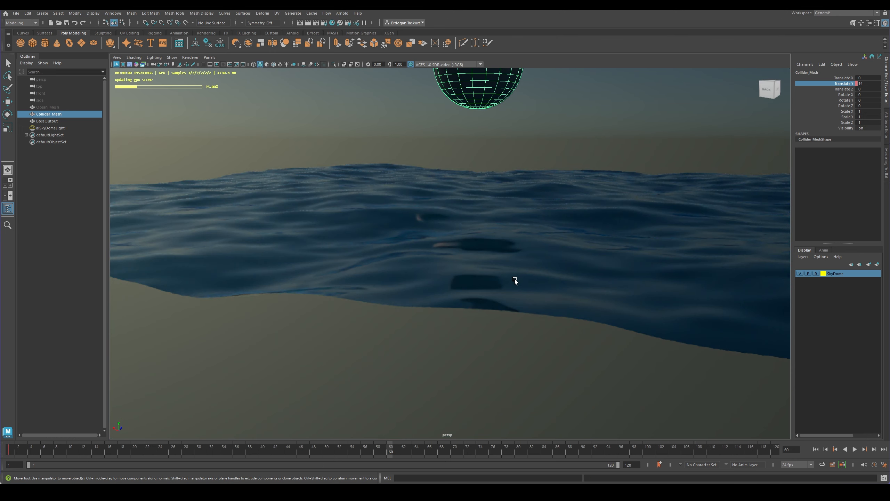
pyautogui.keyDown('alt'); pyautogui.moveTo(511, 273); pyautogui.dragTo(474, 225); pyautogui.keyUp('alt')
pyautogui.keyDown('alt'); pyautogui.moveTo(474, 224); pyautogui.dragTo(453, 298, button='middle'); pyautogui.keyUp('alt')
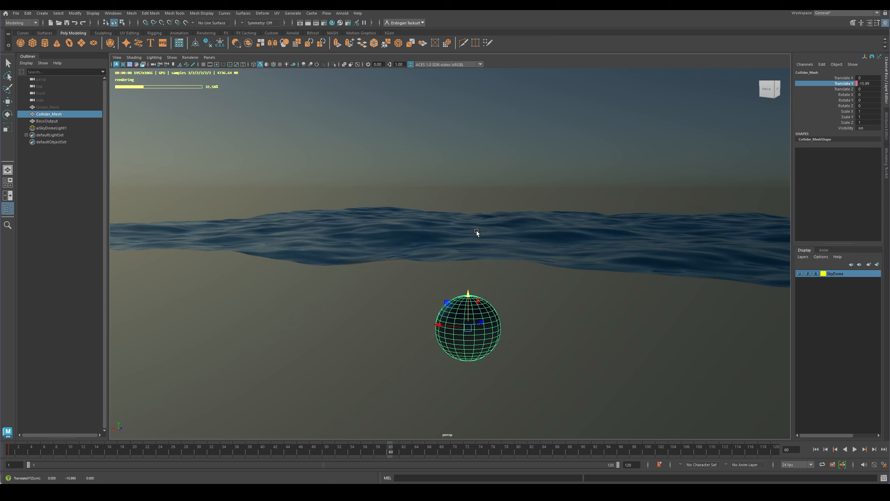
pyautogui.click(865, 84)
pyautogui.write('-16')
pyautogui.press('Return')
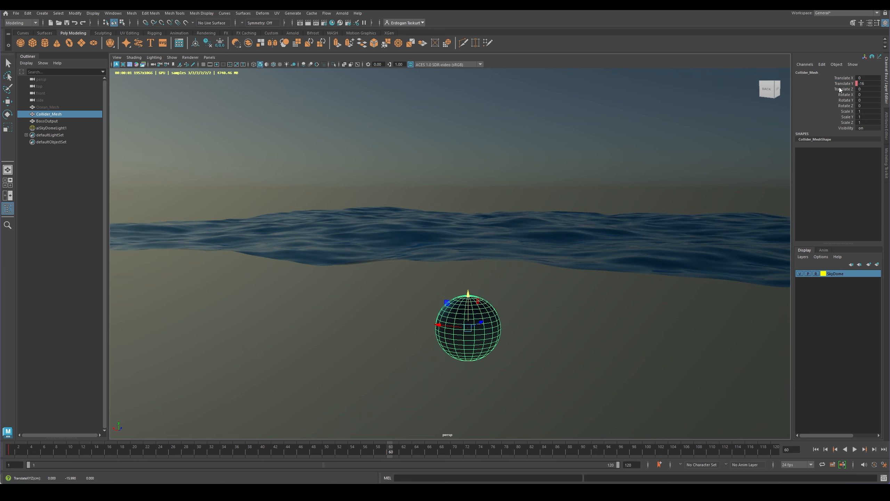
pyautogui.rightClick(842, 85)
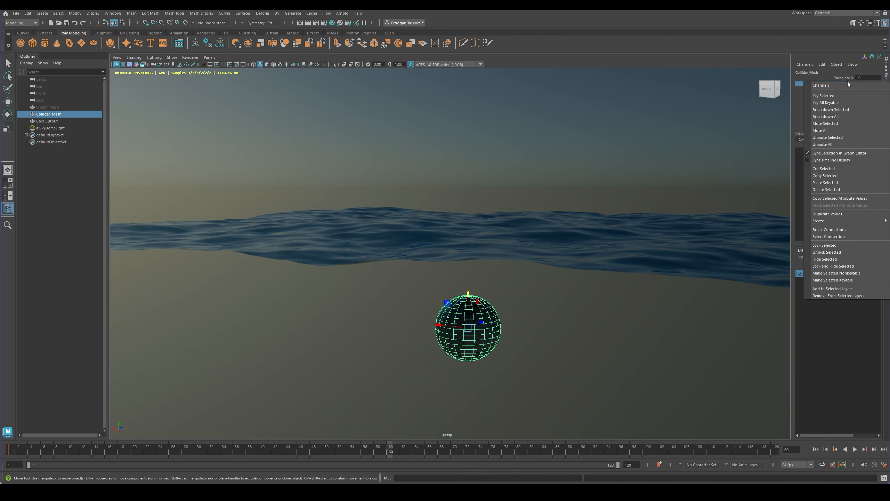
pyautogui.click(841, 97)
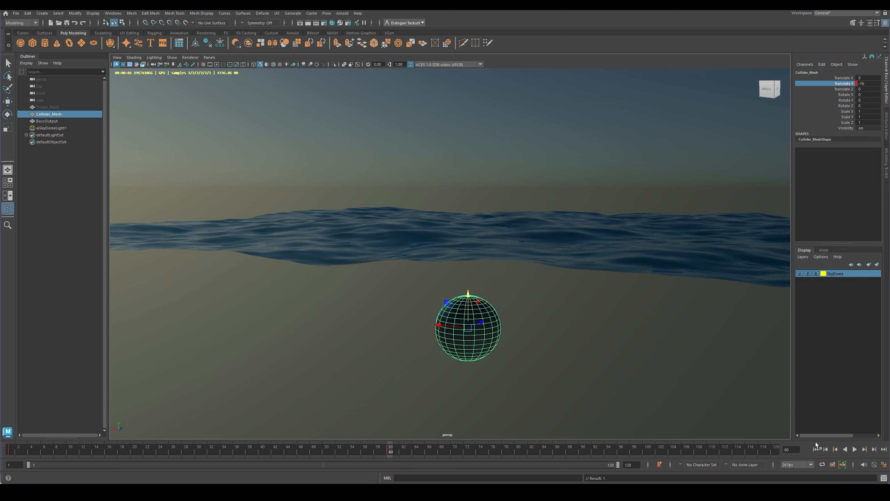
# Step: Play the sphere's drop through the water from the first frame, stop playback and return to the start
pyautogui.click(815, 449)
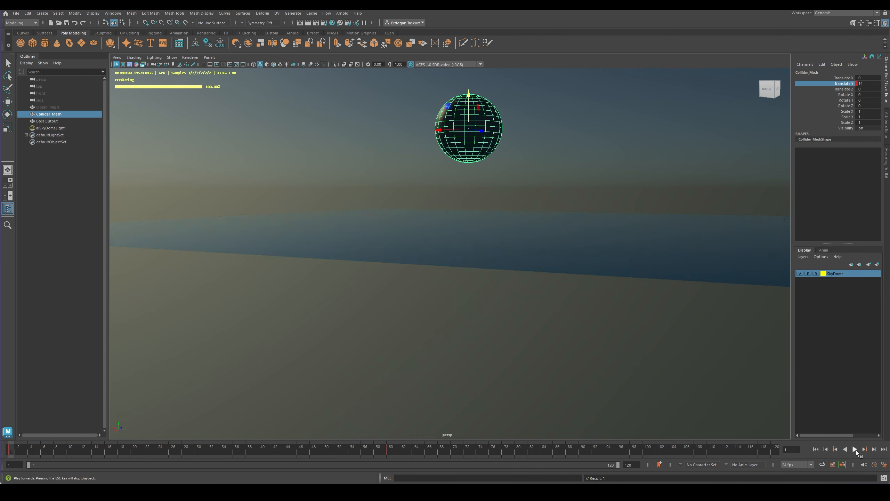
pyautogui.click(855, 449)
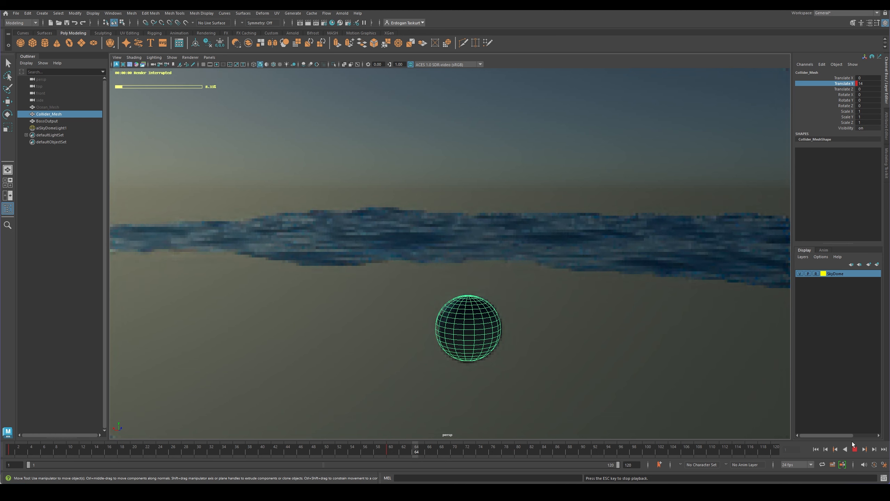
pyautogui.press('Escape')
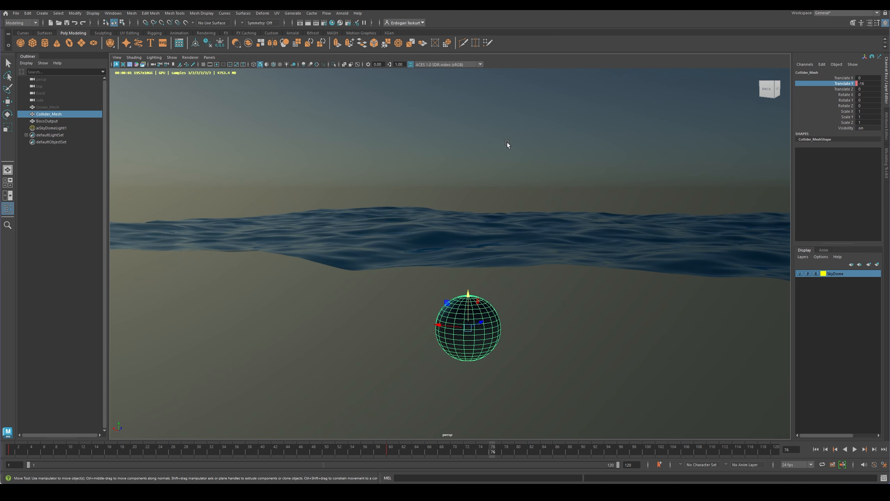
pyautogui.click(815, 449)
# Step: Stop the Arnold viewport render, deselect the sphere and hide the SkyDome display layer
pyautogui.keyDown('alt'); pyautogui.moveTo(513, 213); pyautogui.dragTo(514, 286, button='middle'); pyautogui.keyUp('alt')
pyautogui.keyDown('alt'); pyautogui.moveTo(515, 287); pyautogui.dragTo(515, 319); pyautogui.keyUp('alt')
pyautogui.keyDown('alt'); pyautogui.moveTo(514, 320); pyautogui.dragTo(514, 282, button='middle'); pyautogui.keyUp('alt')
pyautogui.keyDown('alt'); pyautogui.moveTo(514, 283); pyautogui.dragTo(496, 267); pyautogui.keyUp('alt')
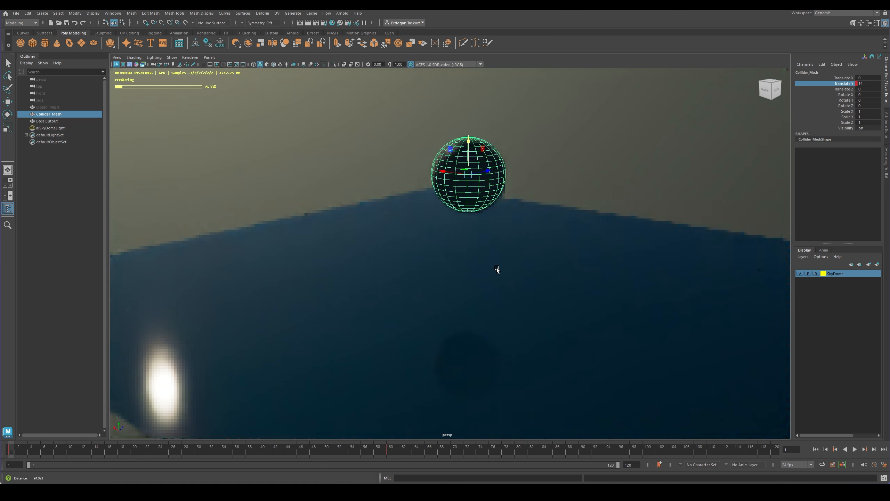
pyautogui.keyDown('alt'); pyautogui.moveTo(497, 267); pyautogui.dragTo(527, 275, button='right'); pyautogui.keyUp('alt')
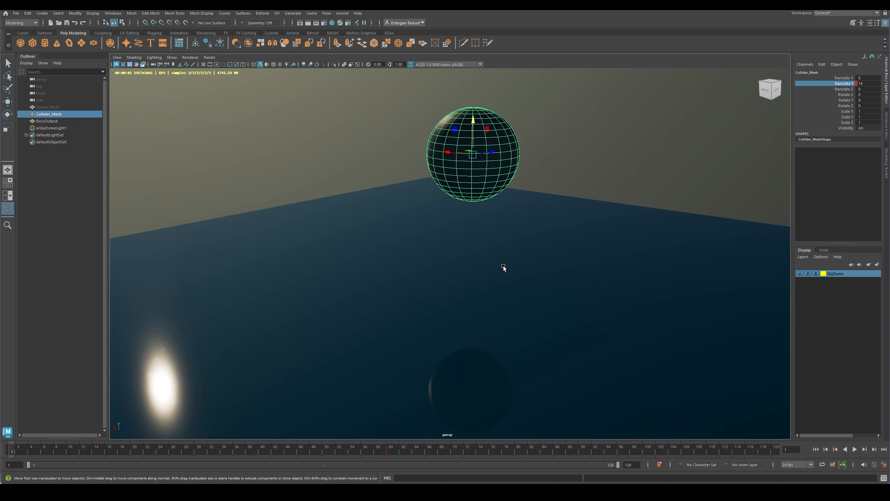
pyautogui.keyDown('alt'); pyautogui.moveTo(426, 206); pyautogui.dragTo(441, 244); pyautogui.keyUp('alt')
pyautogui.keyDown('alt'); pyautogui.moveTo(388, 214); pyautogui.dragTo(392, 204); pyautogui.keyUp('alt')
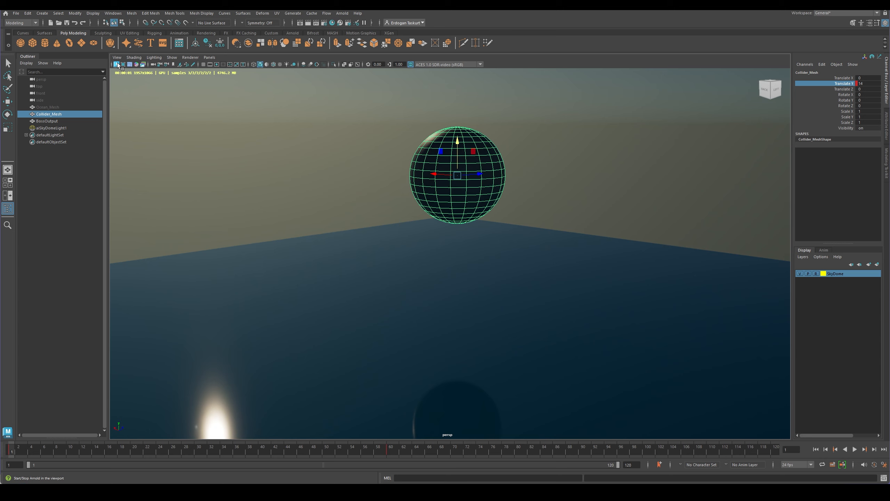
pyautogui.click(116, 65)
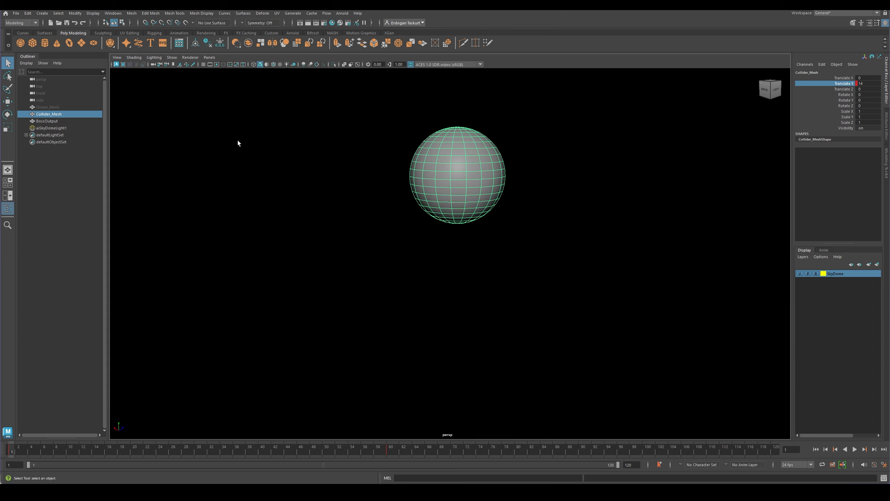
pyautogui.click(578, 153)
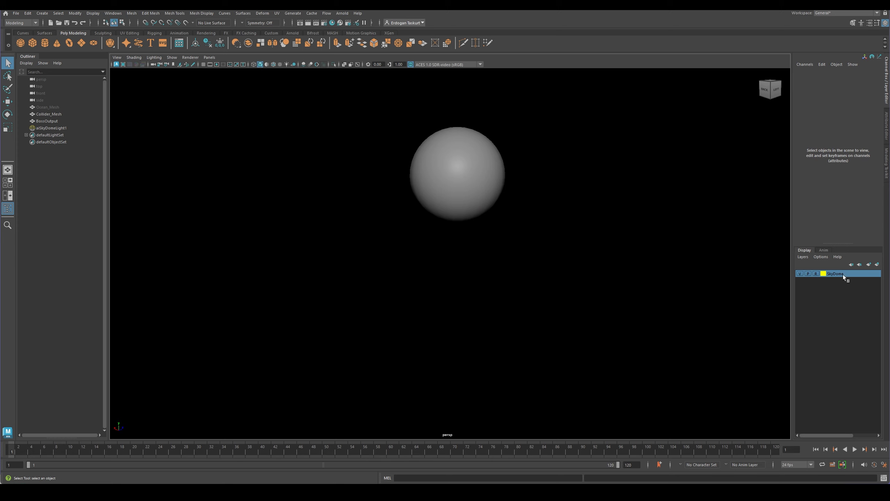
pyautogui.click(800, 274)
# Step: Play the animation without the Arnold render to check the sphere passing through the ocean surface, and stop it
pyautogui.keyDown('alt'); pyautogui.moveTo(662, 271); pyautogui.dragTo(471, 218); pyautogui.keyUp('alt')
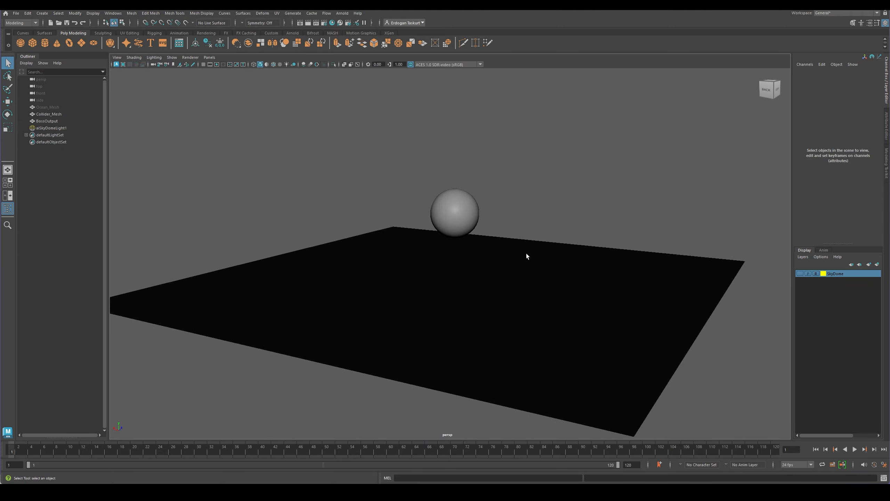
pyautogui.click(853, 449)
pyautogui.keyDown('alt'); pyautogui.moveTo(418, 223); pyautogui.dragTo(486, 236); pyautogui.keyUp('alt')
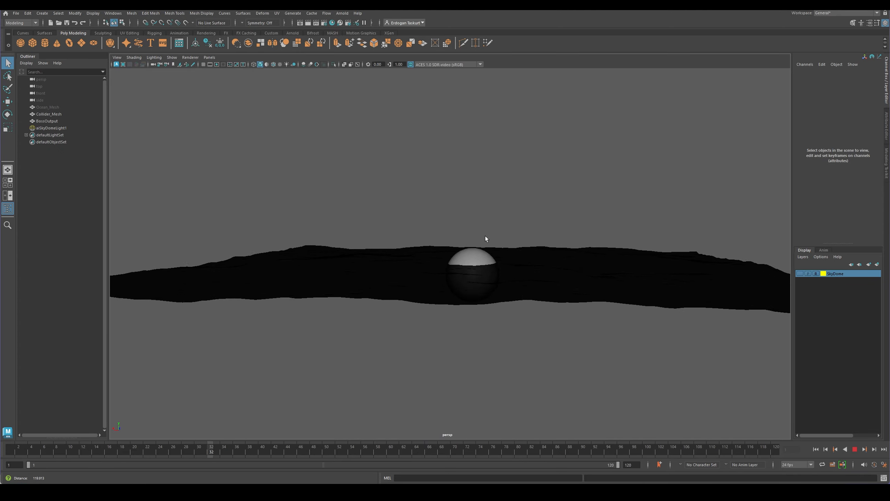
pyautogui.click(854, 448)
# Step: With the collider sphere selected, switch to the FX menu set and open the Boss Editor
pyautogui.click(471, 184)
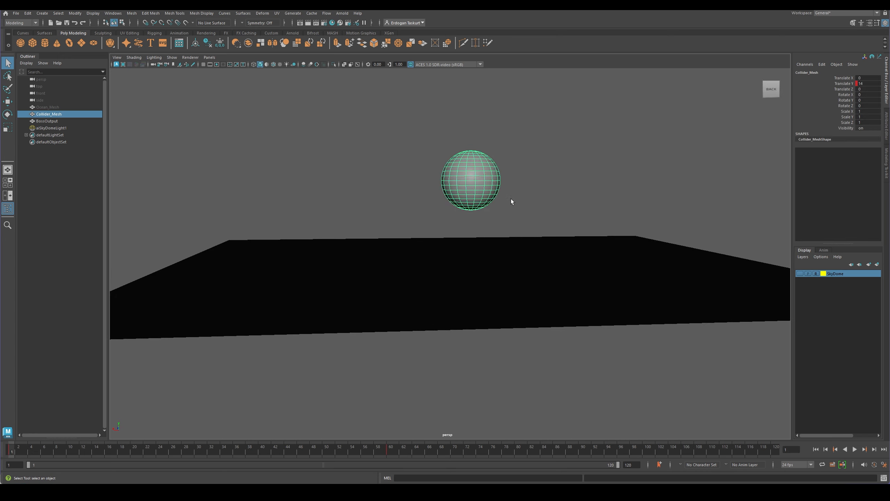
pyautogui.keyDown('alt'); pyautogui.moveTo(510, 200); pyautogui.dragTo(438, 231); pyautogui.keyUp('alt')
pyautogui.click(21, 24)
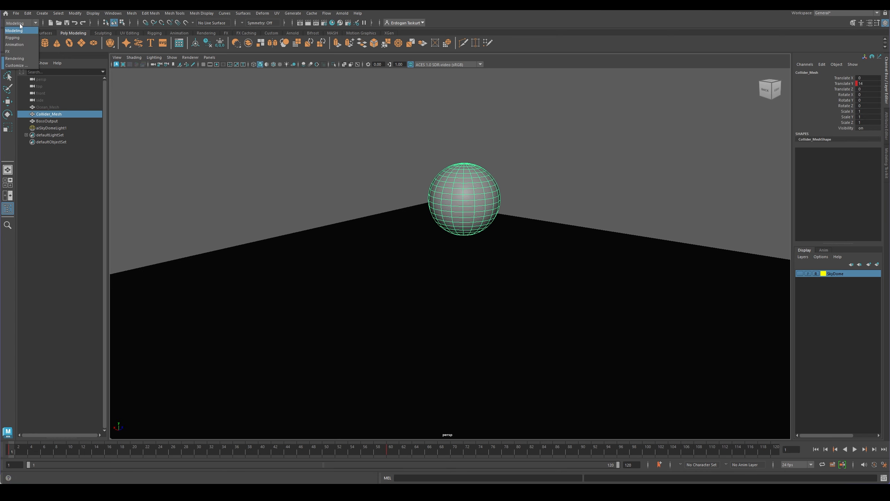
pyautogui.click(26, 51)
pyautogui.click(309, 13)
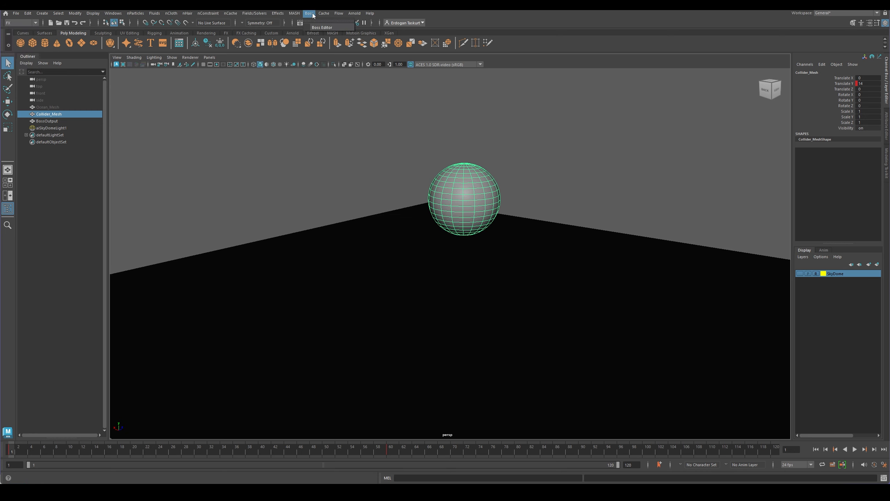
pyautogui.keyDown('alt'); pyautogui.moveTo(551, 164); pyautogui.dragTo(532, 175); pyautogui.keyUp('alt')
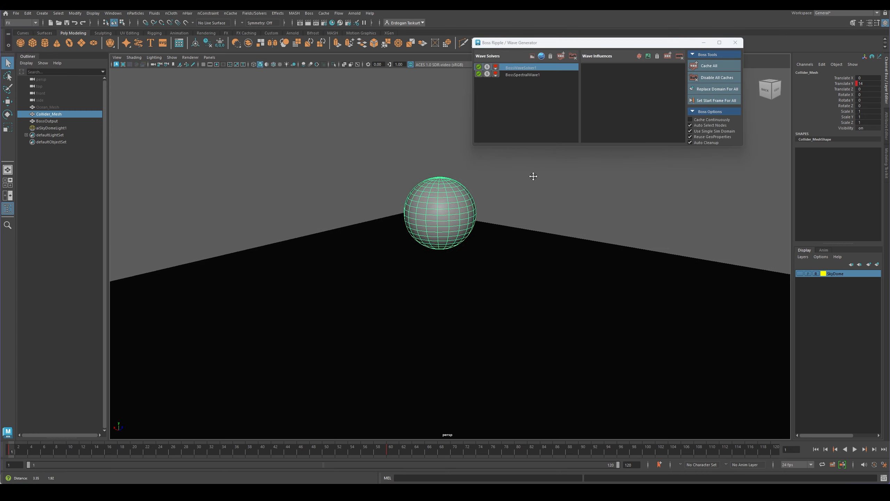
# Step: Add the Collider_Mesh sphere as a geometry influence to BossWaveSolver1
pyautogui.keyDown('alt'); pyautogui.moveTo(532, 175); pyautogui.dragTo(559, 174, button='right'); pyautogui.keyUp('alt')
pyautogui.keyDown('alt'); pyautogui.moveTo(559, 174); pyautogui.dragTo(539, 193, button='middle'); pyautogui.keyUp('alt')
pyautogui.keyDown('alt'); pyautogui.moveTo(540, 200); pyautogui.dragTo(557, 208, button='right'); pyautogui.keyUp('alt')
pyautogui.keyDown('alt'); pyautogui.moveTo(558, 208); pyautogui.dragTo(561, 177, button='middle'); pyautogui.keyUp('alt')
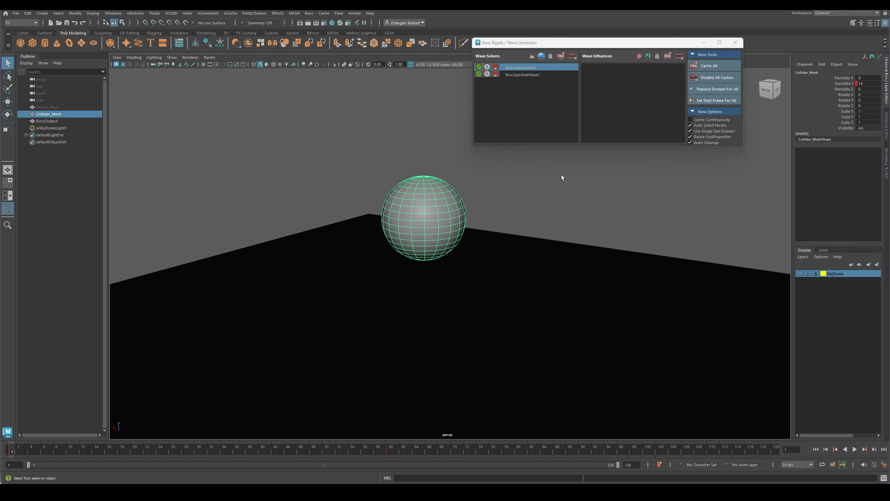
pyautogui.click(522, 67)
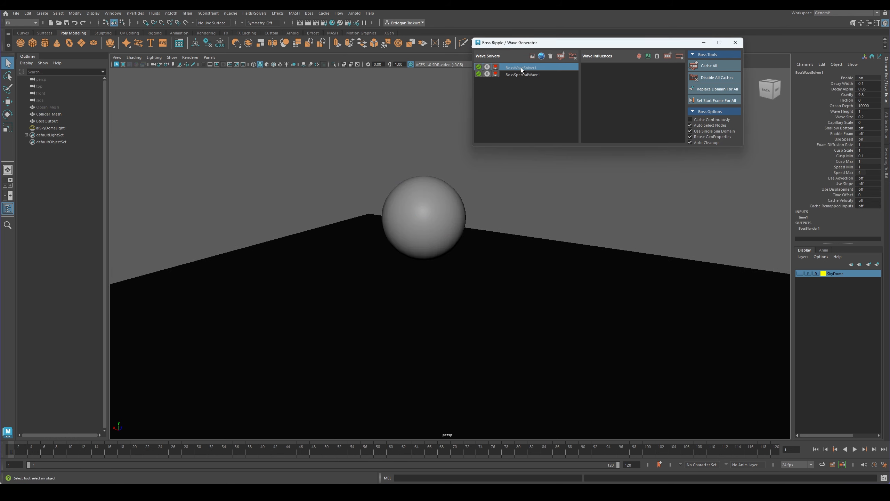
pyautogui.click(518, 75)
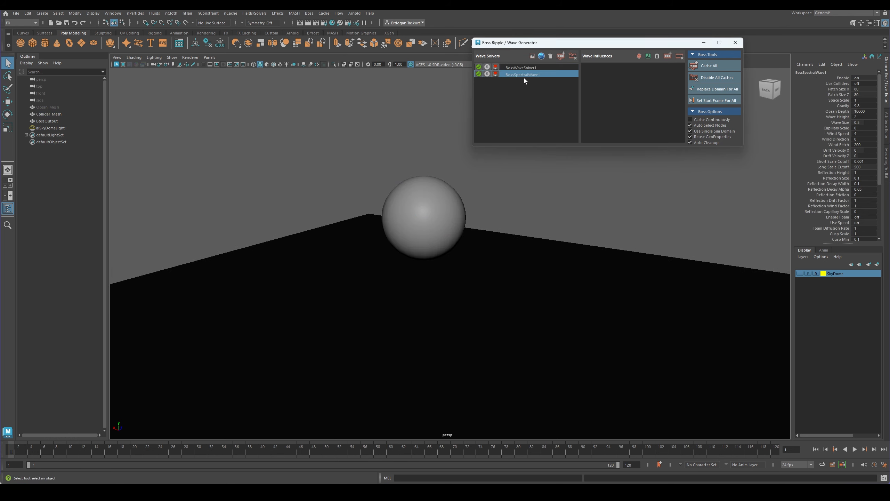
pyautogui.click(518, 68)
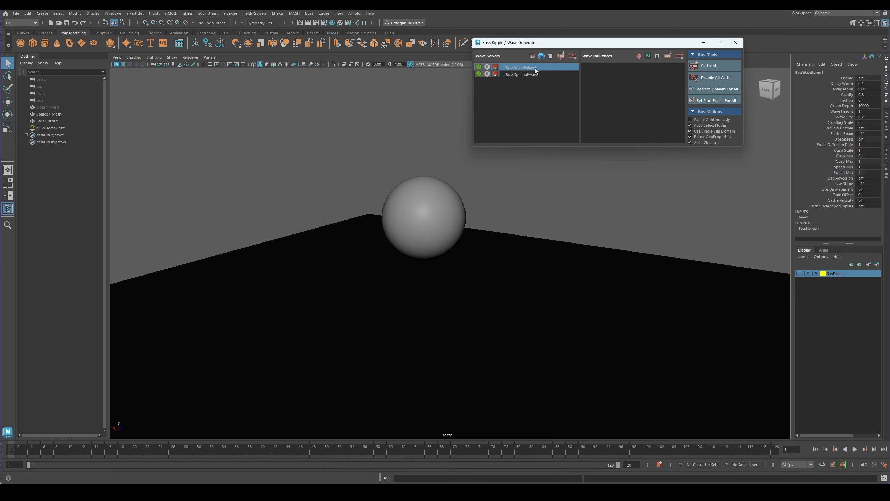
pyautogui.click(438, 206)
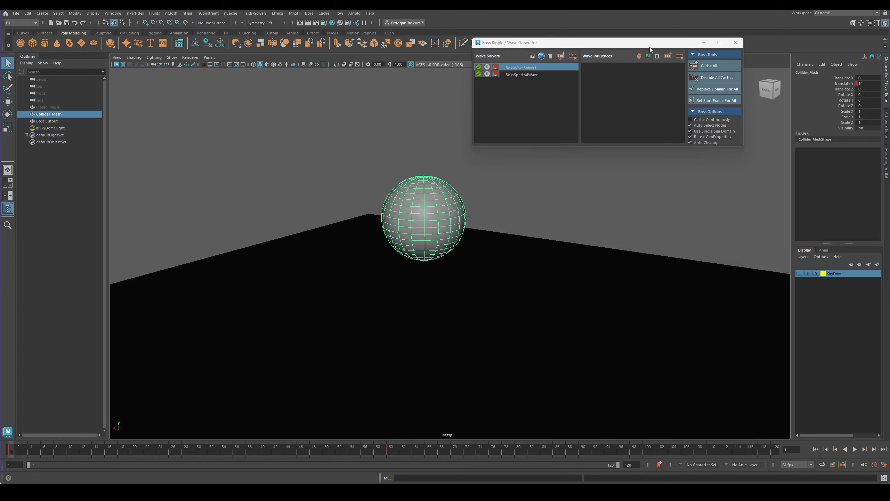
pyautogui.click(639, 57)
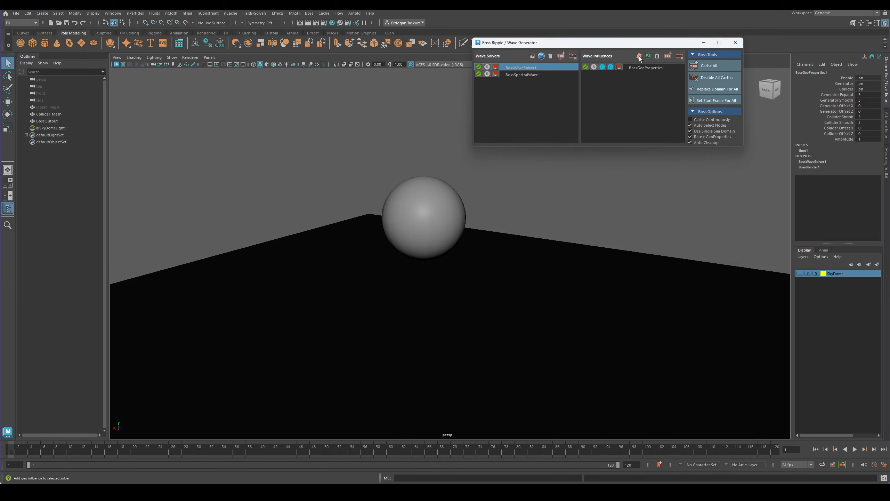
# Step: Play the wave simulation from a higher viewpoint to check the sphere's interaction with the water, and stop it
pyautogui.keyDown('alt'); pyautogui.moveTo(605, 203); pyautogui.dragTo(526, 179); pyautogui.keyUp('alt')
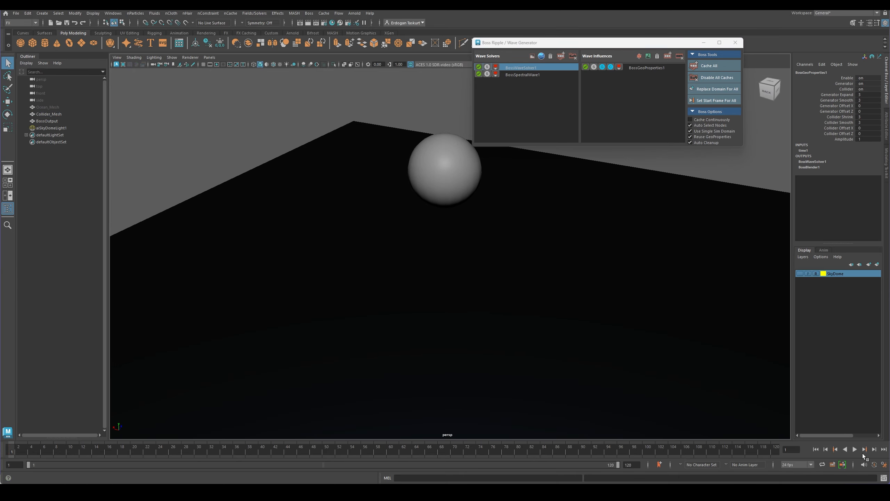
pyautogui.hotkey('alt', 'v')
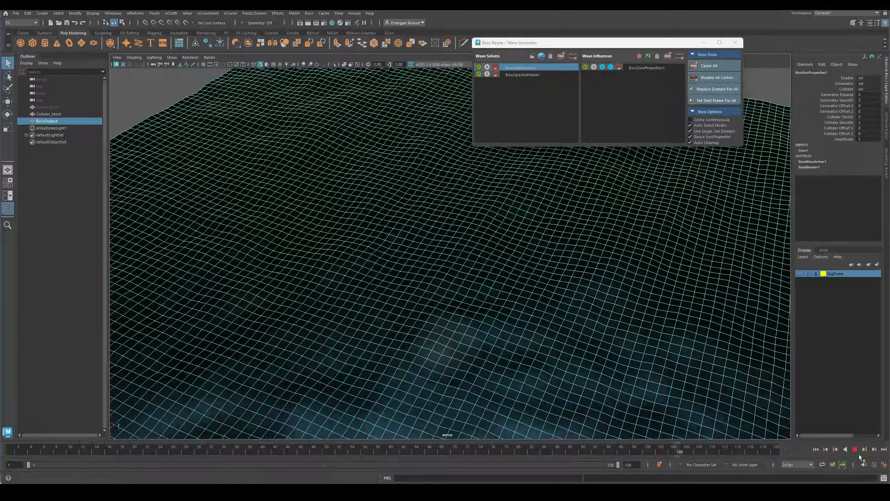
pyautogui.click(854, 448)
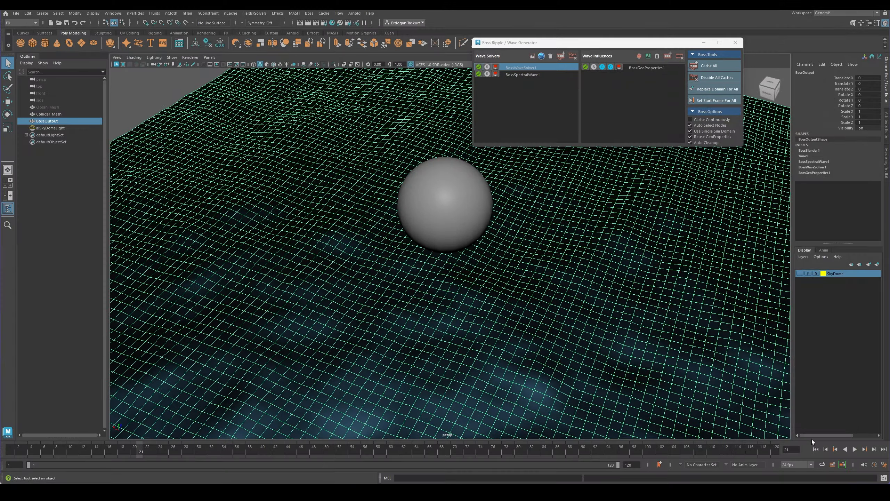
# Step: Set the generator amplitude of the BossGeoProperties1 influence to 10 in the Attribute Editor
pyautogui.click(639, 68)
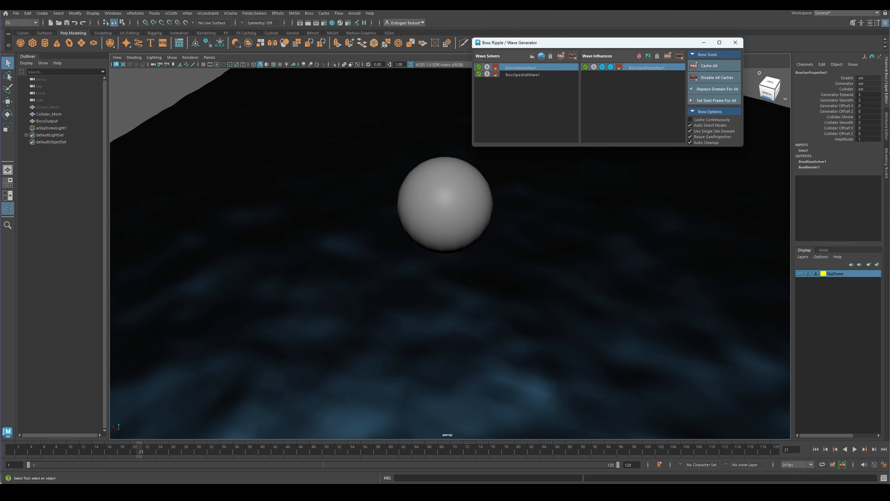
pyautogui.click(887, 133)
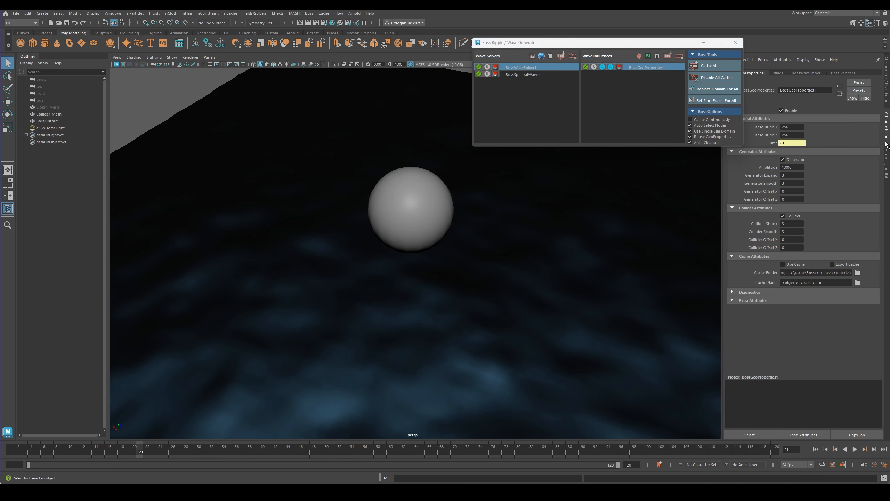
pyautogui.click(790, 168)
pyautogui.click(529, 274)
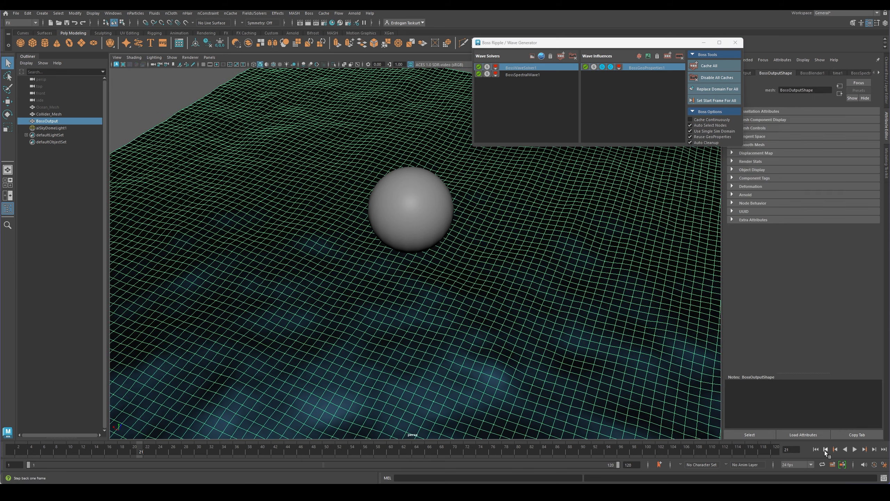
# Step: Play the simulation from the first frame to check the waves made by the sphere, and stop it
pyautogui.click(816, 449)
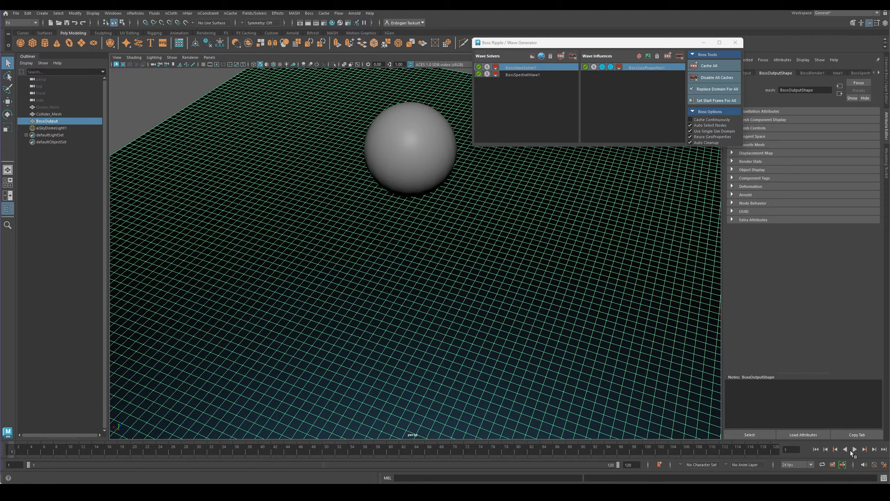
pyautogui.click(854, 448)
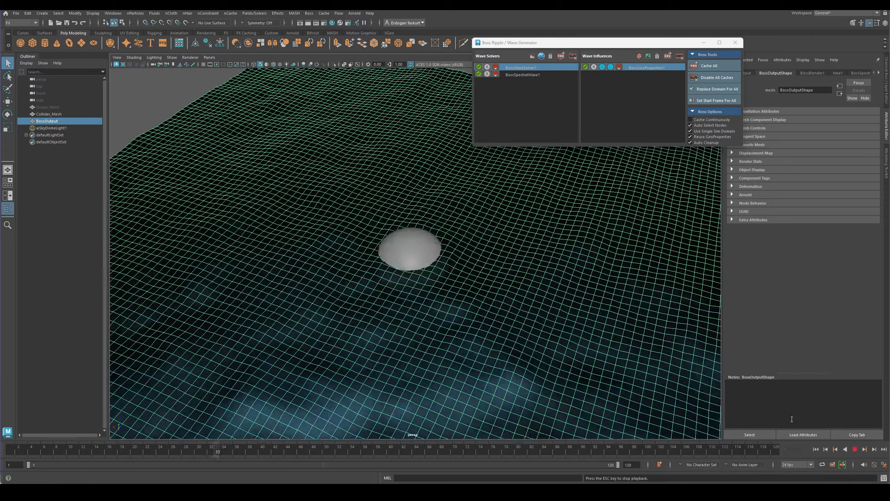
pyautogui.scroll(3, 463, 284)
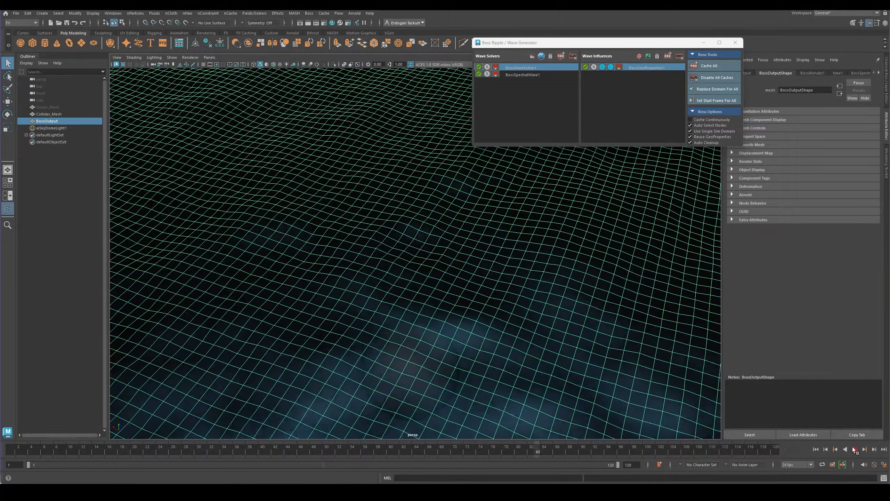
pyautogui.press('Escape')
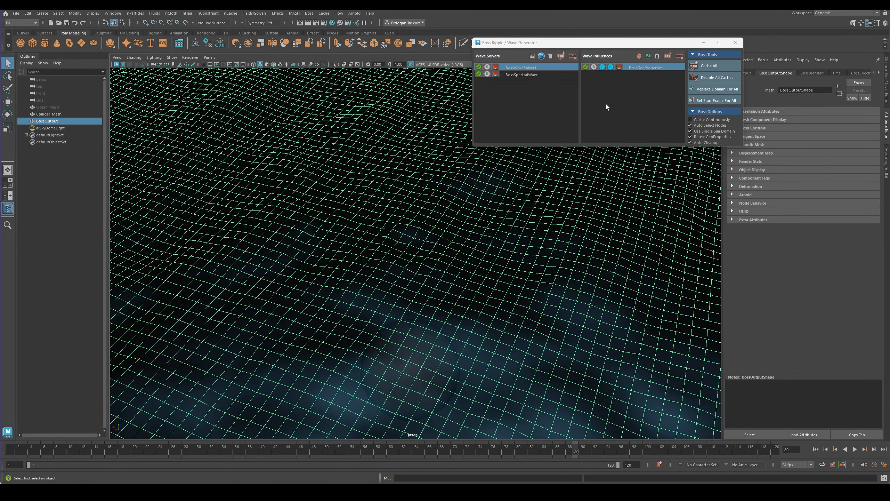
# Step: Set the generator amplitude of the BossGeoProperties1 influence to 100
pyautogui.click(636, 68)
pyautogui.doubleClick(791, 167)
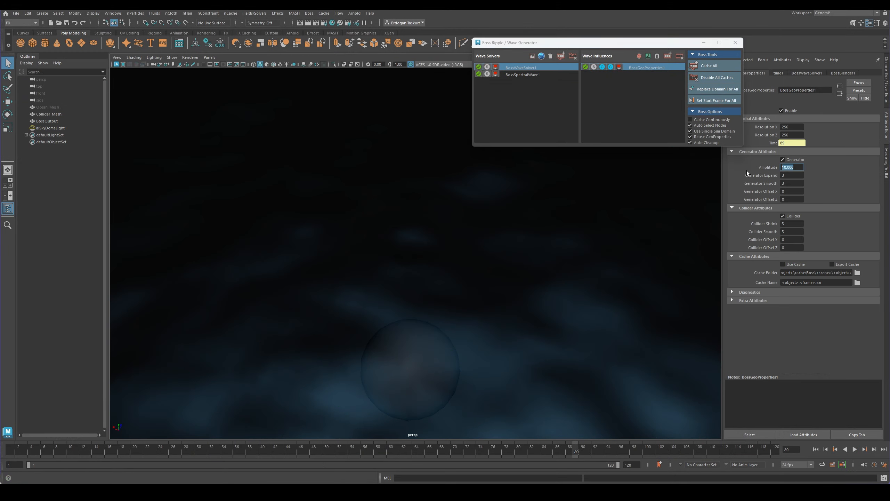
pyautogui.write('100')
pyautogui.press('Return')
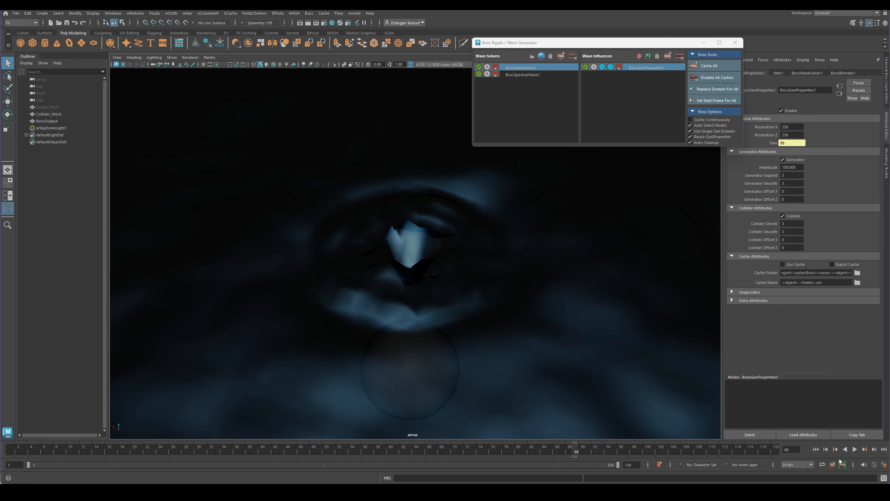
# Step: Replay the simulation from the start to check the splash at the increased amplitude, and stop it
pyautogui.click(815, 450)
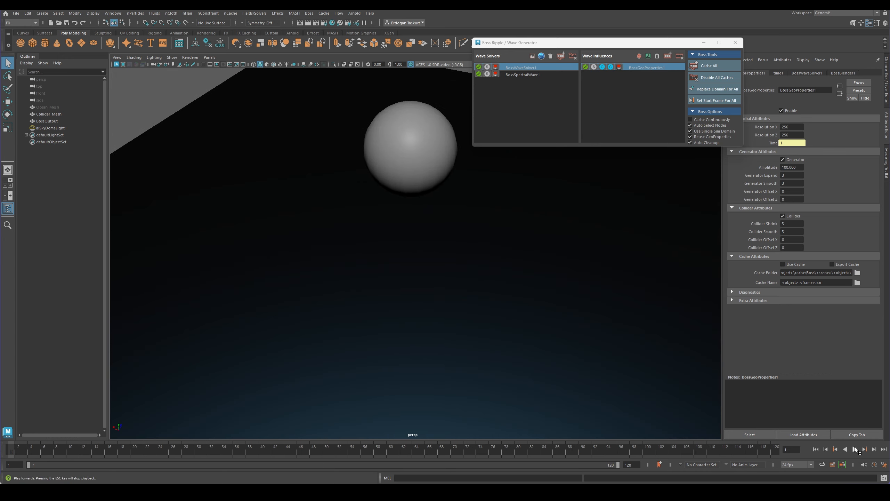
pyautogui.click(854, 449)
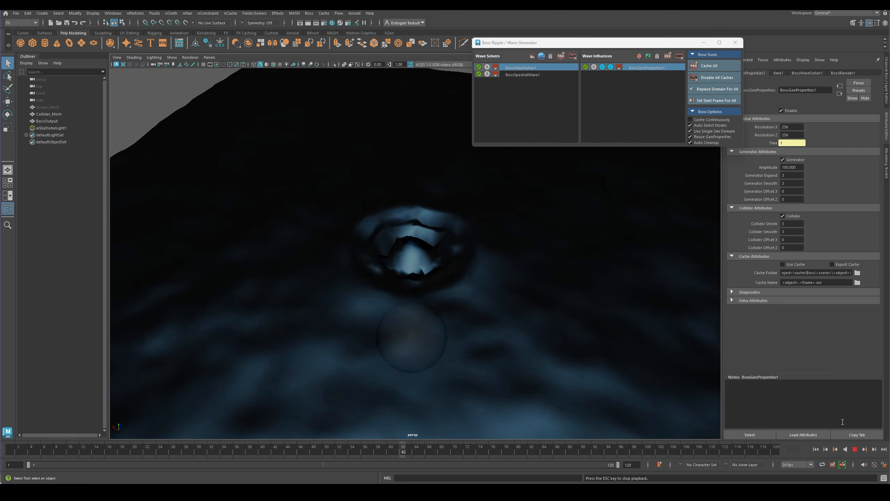
pyautogui.click(855, 449)
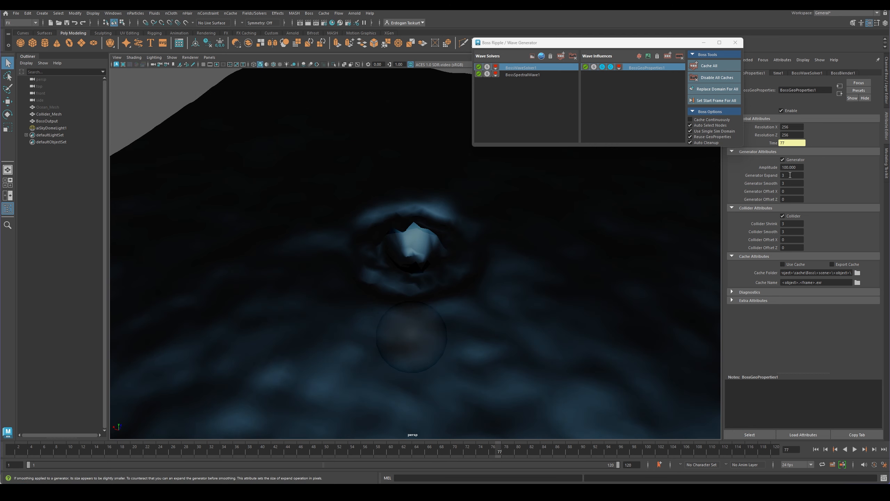
# Step: Set both Generator Expand and Generator Smooth of the geometry influence to 10
pyautogui.doubleClick(789, 175)
pyautogui.press('capslock')
pyautogui.write('10')
pyautogui.press('Tab')
pyautogui.write('10')
pyautogui.press('Return')
# Step: Replay the simulation from the start to check the expanded and smoothed splash, and stop it
pyautogui.click(816, 449)
pyautogui.click(854, 449)
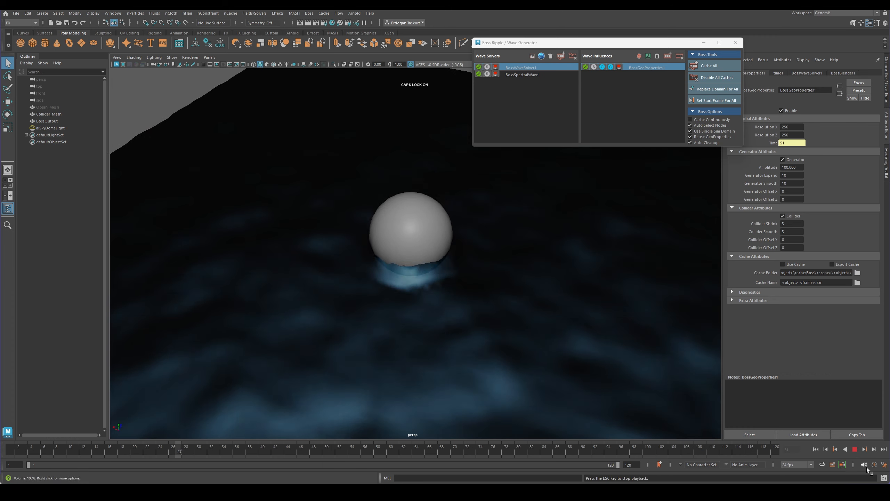
pyautogui.click(854, 449)
# Step: Set Generator Expand and Generator Smooth of the geometry influence to 5, and its amplitude to 50
pyautogui.moveTo(788, 175); pyautogui.dragTo(764, 172)
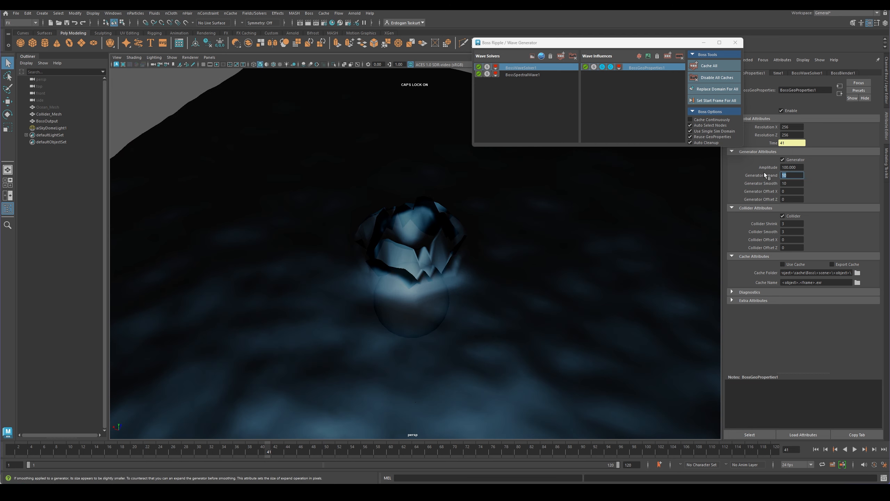
pyautogui.write('5')
pyautogui.press('Tab')
pyautogui.write('5')
pyautogui.press('Tab')
pyautogui.doubleClick(802, 167)
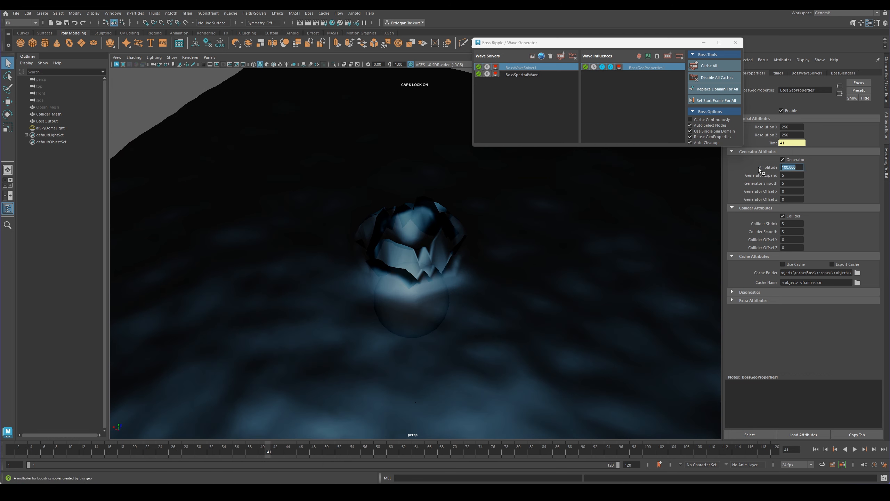
pyautogui.write('50')
pyautogui.press('Return')
# Step: Replay the simulation from the first frame to examine the splash with the reduced generator values, and stop it
pyautogui.click(816, 449)
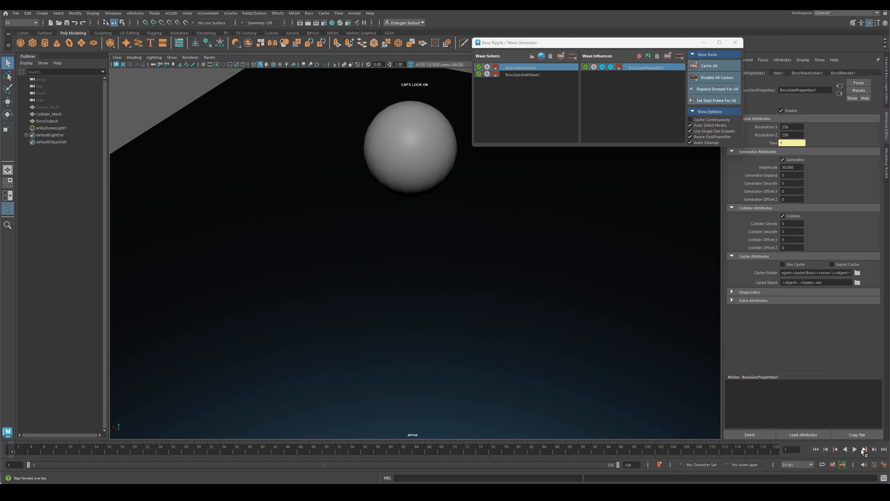
pyautogui.click(851, 449)
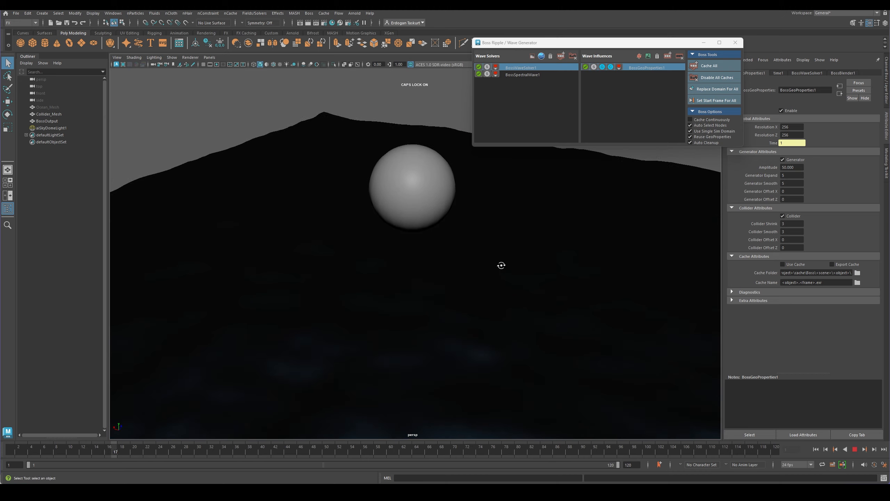
pyautogui.keyDown('alt'); pyautogui.moveTo(530, 299); pyautogui.dragTo(556, 339); pyautogui.keyUp('alt')
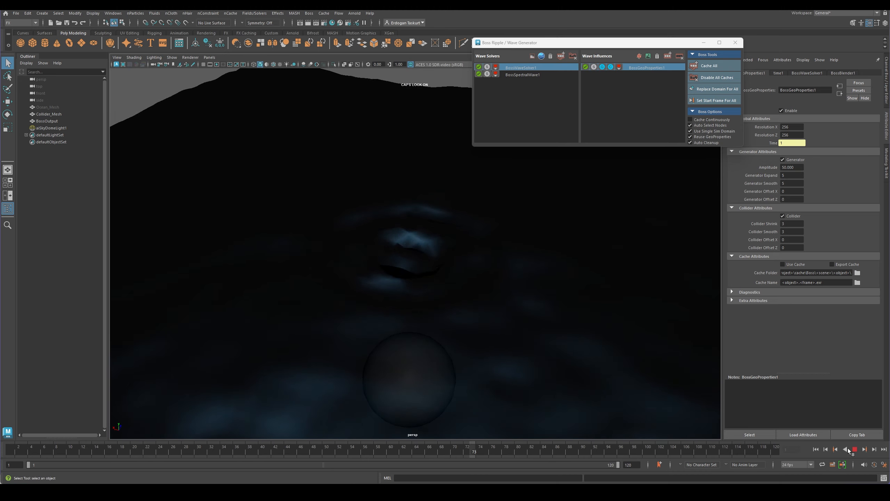
pyautogui.click(854, 449)
# Step: Turn on the Arnold viewport render and the SkyDome layer's visibility, and play the animation to check the rendered splash
pyautogui.click(116, 64)
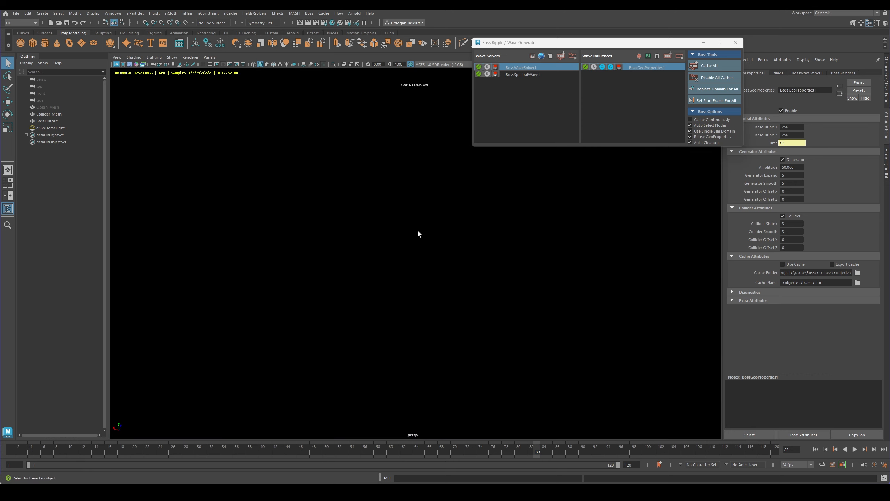
pyautogui.click(885, 82)
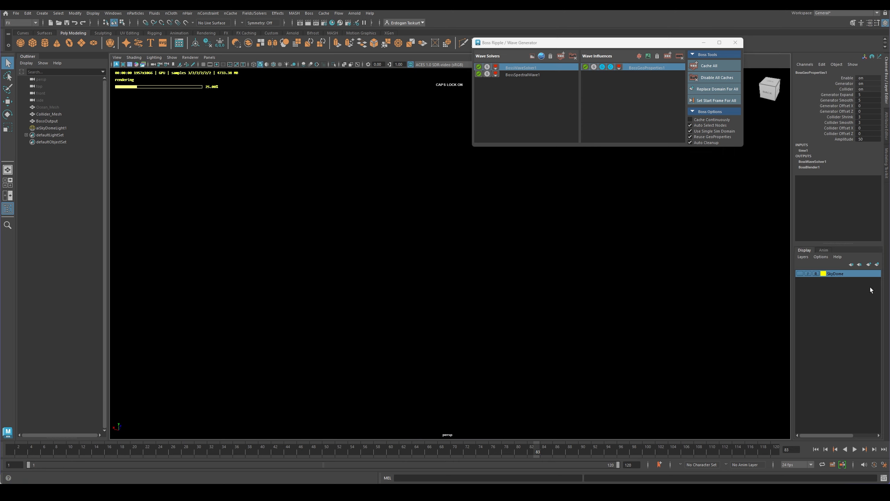
pyautogui.click(799, 274)
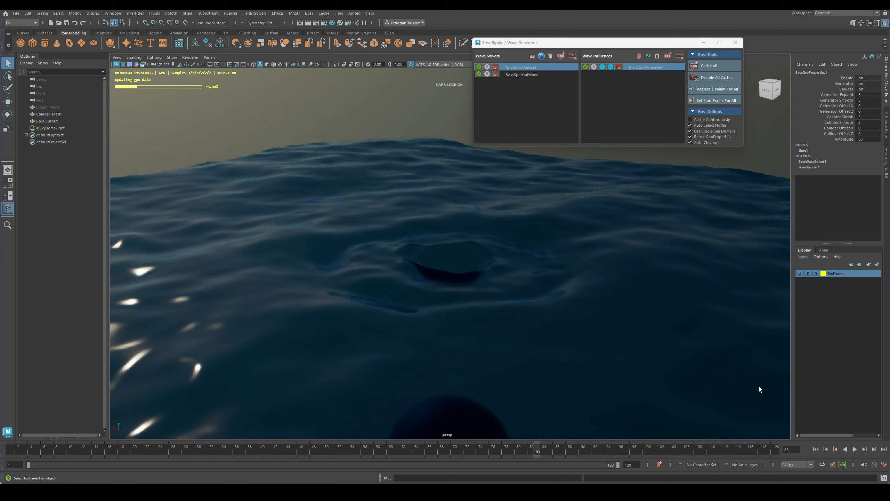
pyautogui.click(856, 449)
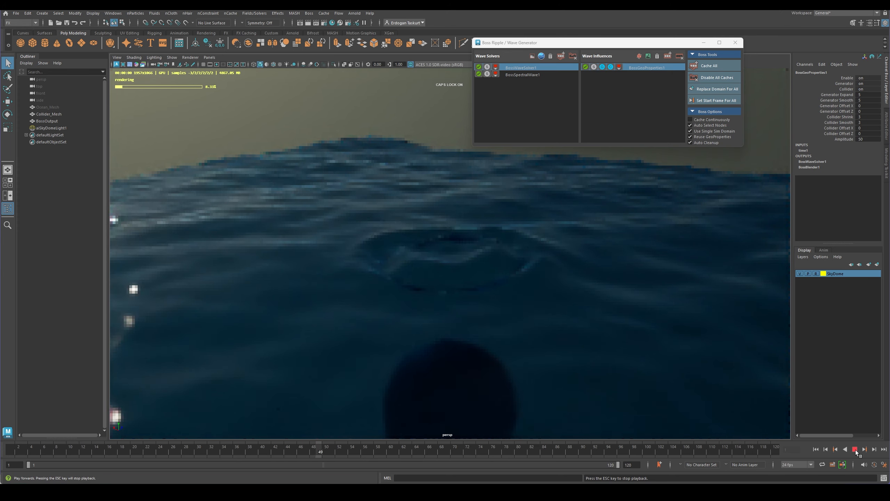
pyautogui.click(855, 450)
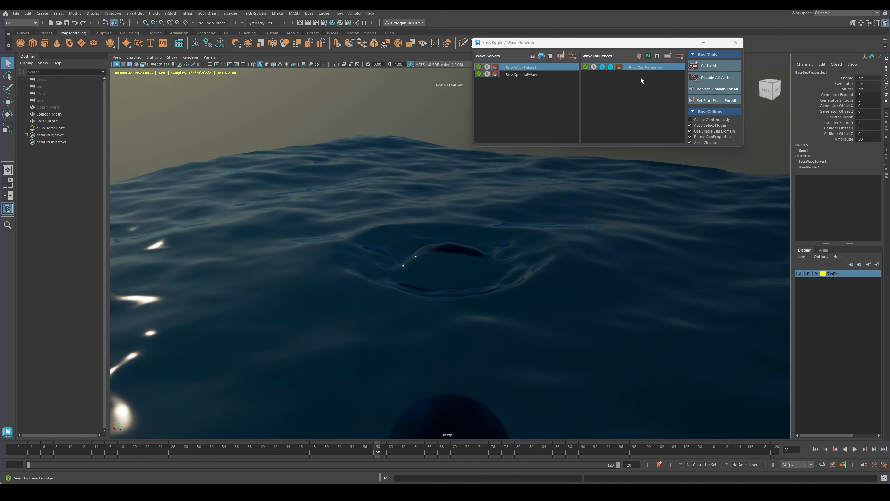
# Step: Set Collider Shrink and Collider Smooth of the BossGeoProperties1 influence to 6
pyautogui.click(646, 67)
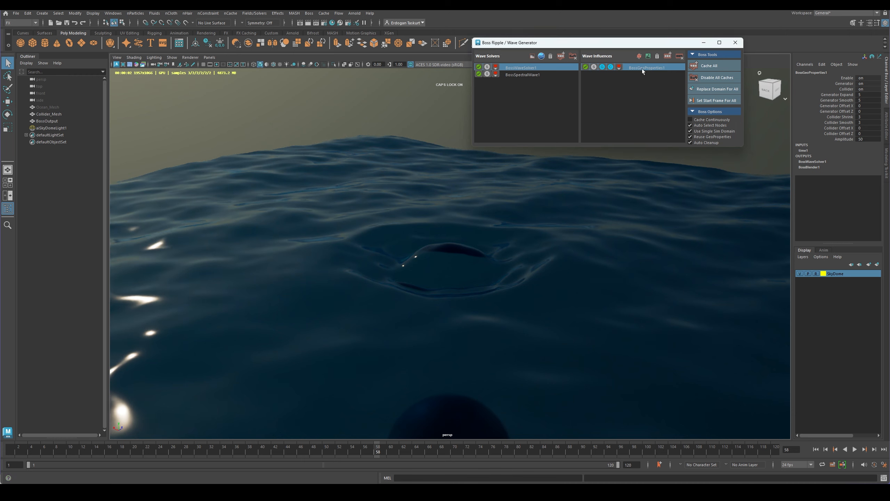
pyautogui.doubleClick(642, 69)
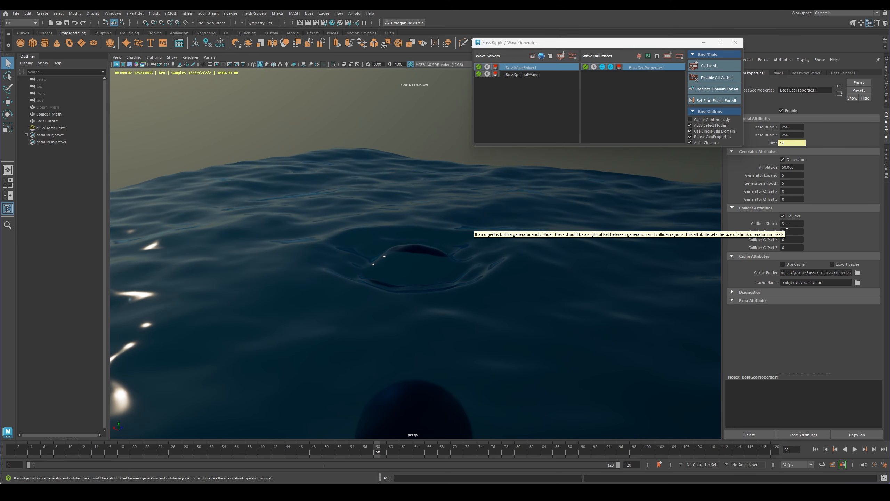
pyautogui.click(790, 223)
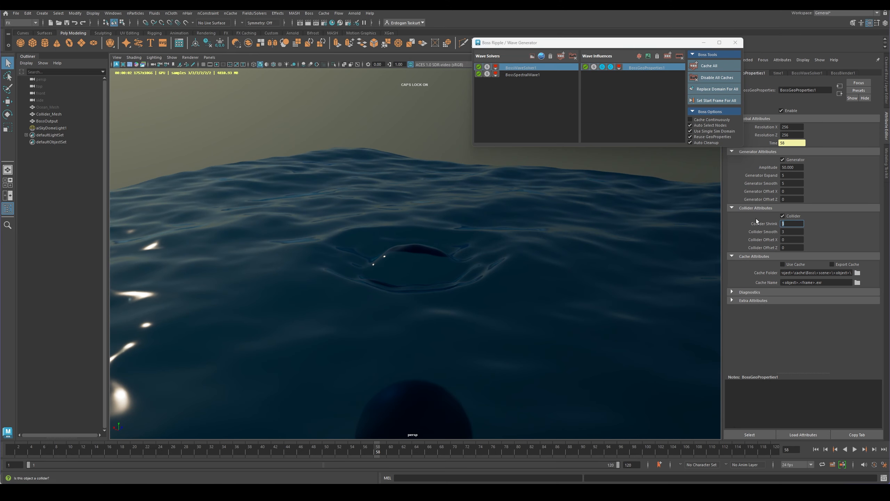
pyautogui.write('6')
pyautogui.press('Tab')
pyautogui.write('6')
pyautogui.press('Return')
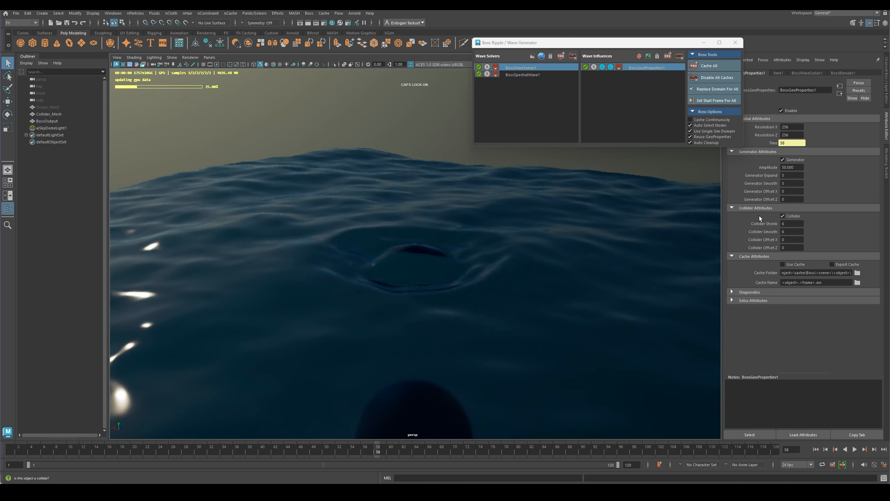
# Step: Play the rendered simulation from the start to check the new collider settings, stop it and return to the first frame
pyautogui.click(816, 449)
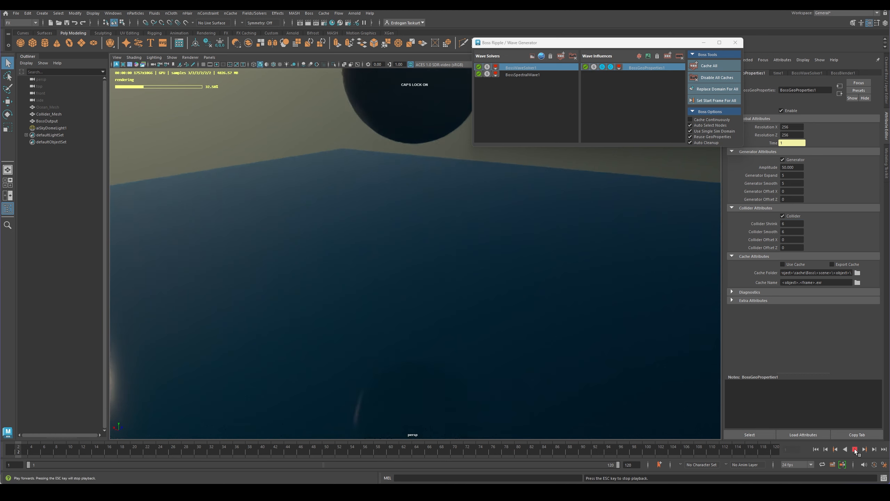
pyautogui.click(855, 449)
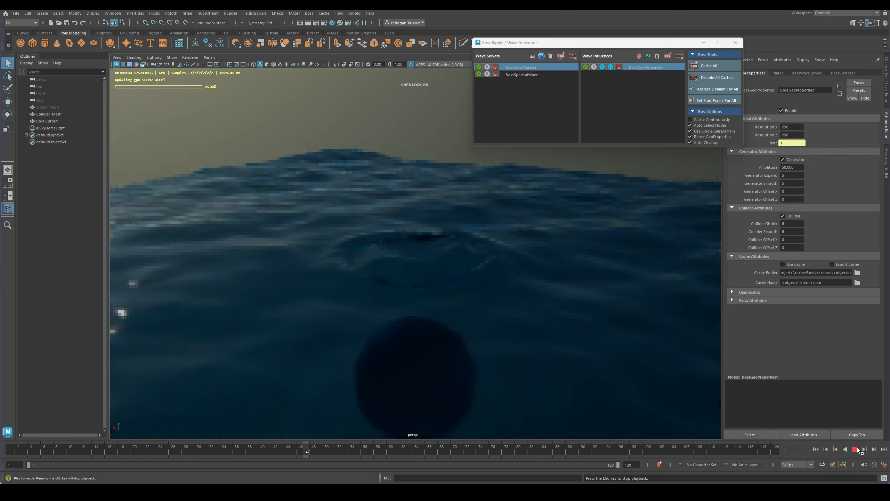
pyautogui.click(857, 448)
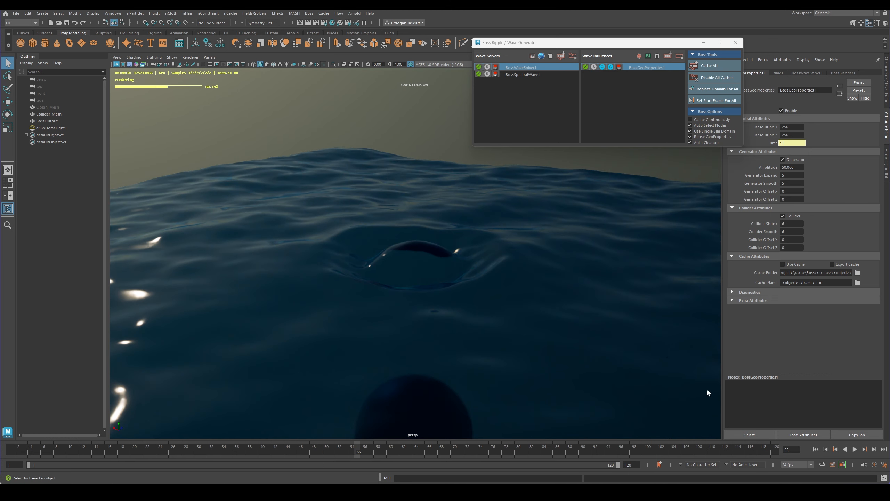
pyautogui.click(815, 449)
# Step: Move the Boss editor window aside and set the friction of BossWaveSolver1 to 1
pyautogui.moveTo(661, 45); pyautogui.dragTo(570, 96)
pyautogui.click(439, 121)
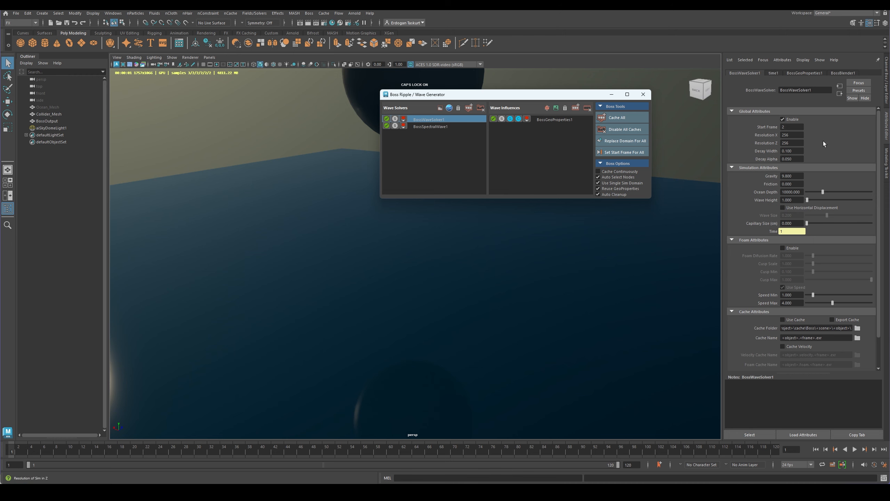
pyautogui.scroll(-2, 824, 140)
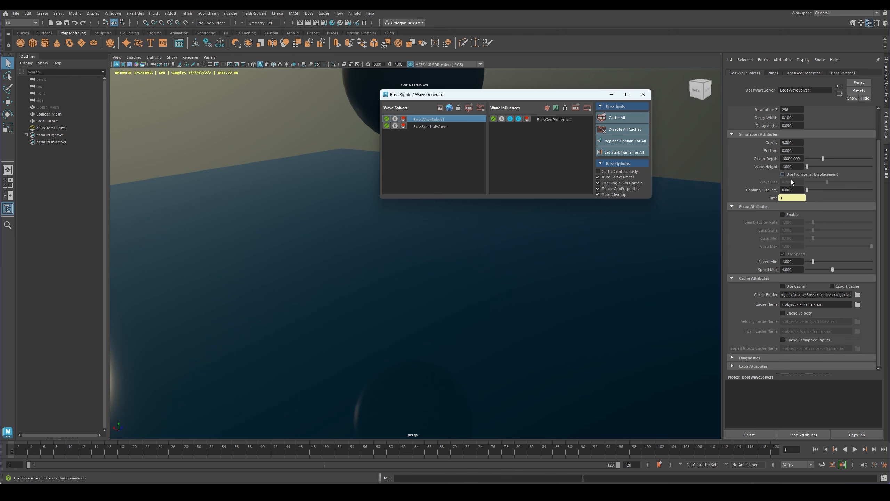
pyautogui.click(447, 126)
pyautogui.click(447, 120)
pyautogui.scroll(2, 778, 175)
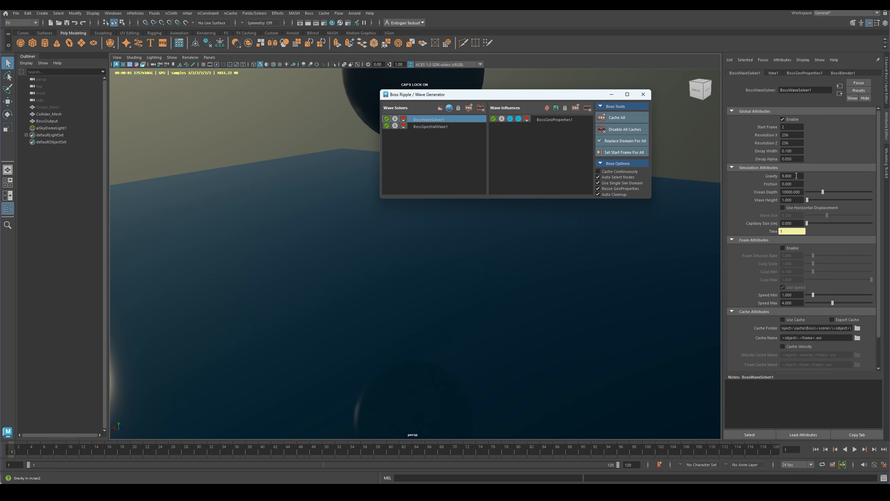
pyautogui.click(794, 183)
pyautogui.write('1')
pyautogui.press('Return')
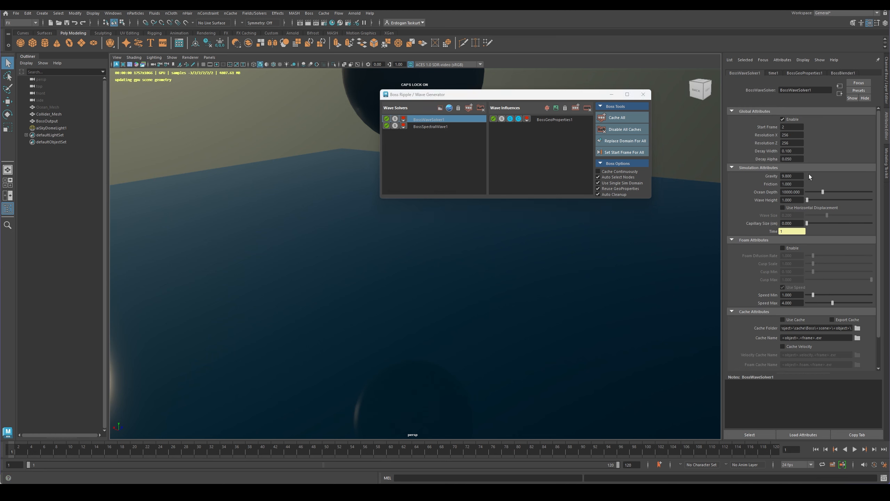
# Step: Play the rendered simulation to check the splash with the new friction value, stop it and return to the first frame
pyautogui.click(854, 448)
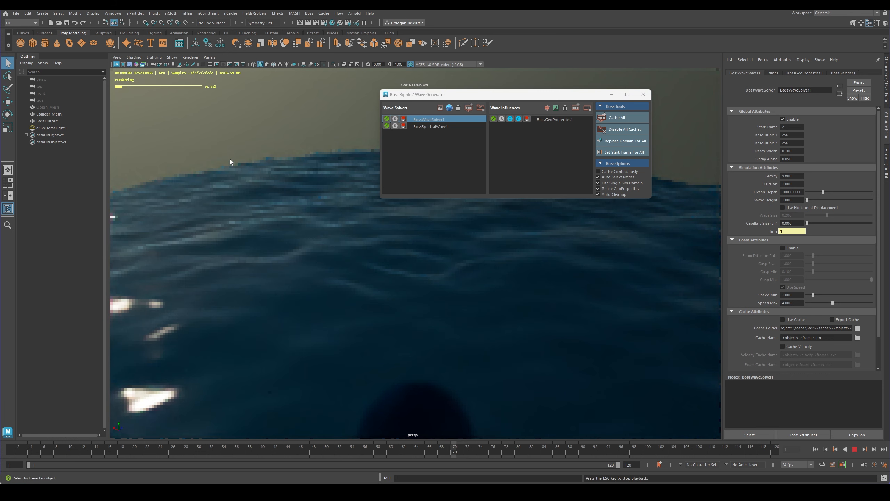
pyautogui.click(854, 449)
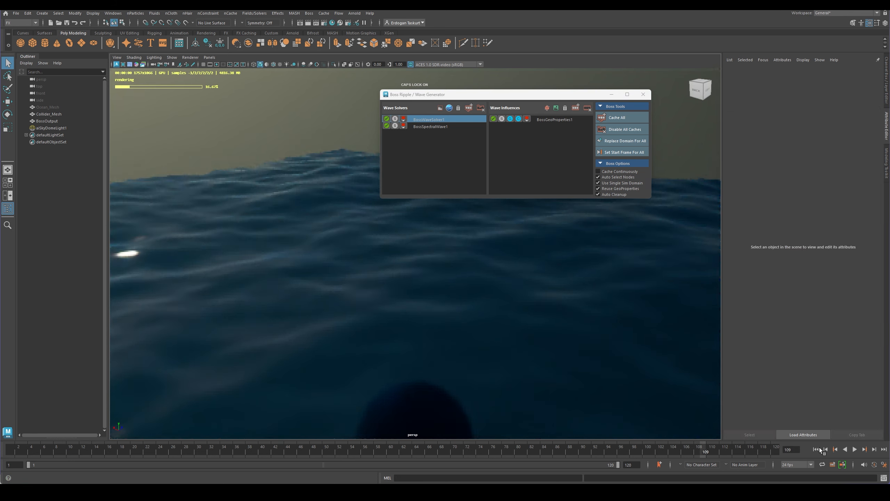
pyautogui.click(854, 450)
pyautogui.click(855, 450)
pyautogui.click(818, 450)
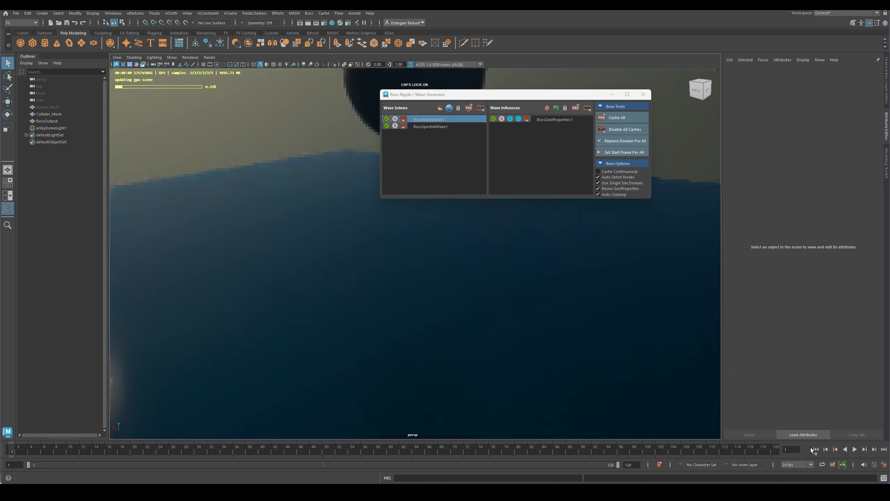
# Step: Set the start frame of BossWaveSolver1 to 1, move the Boss editor window aside and play the animation briefly to test it
pyautogui.click(427, 120)
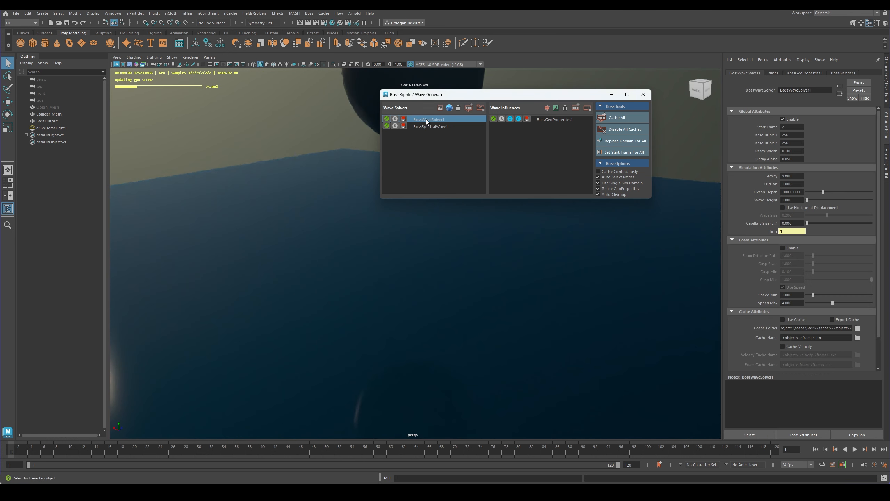
pyautogui.click(795, 183)
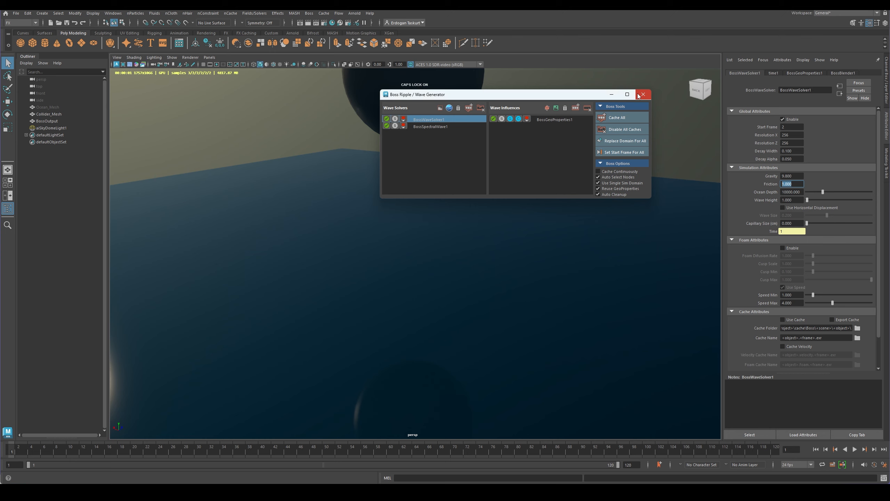
pyautogui.moveTo(573, 98); pyautogui.dragTo(510, 92)
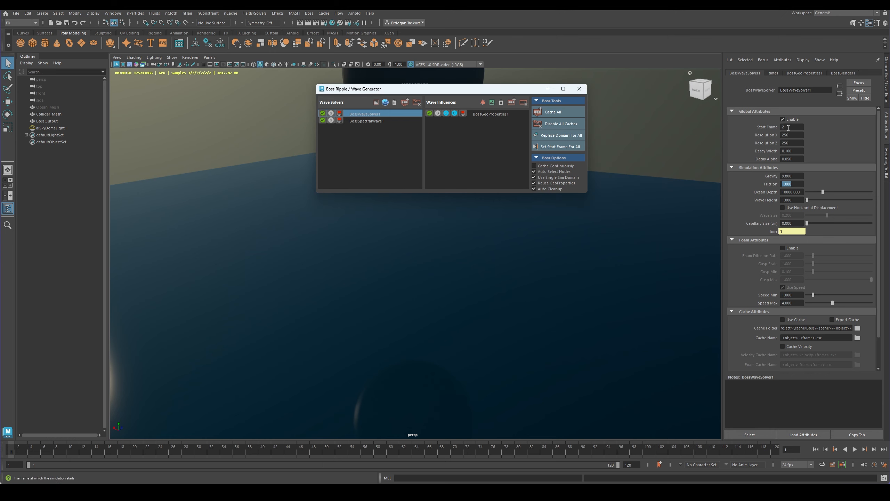
pyautogui.moveTo(792, 126); pyautogui.dragTo(665, 125)
pyautogui.write('1')
pyautogui.press('Return')
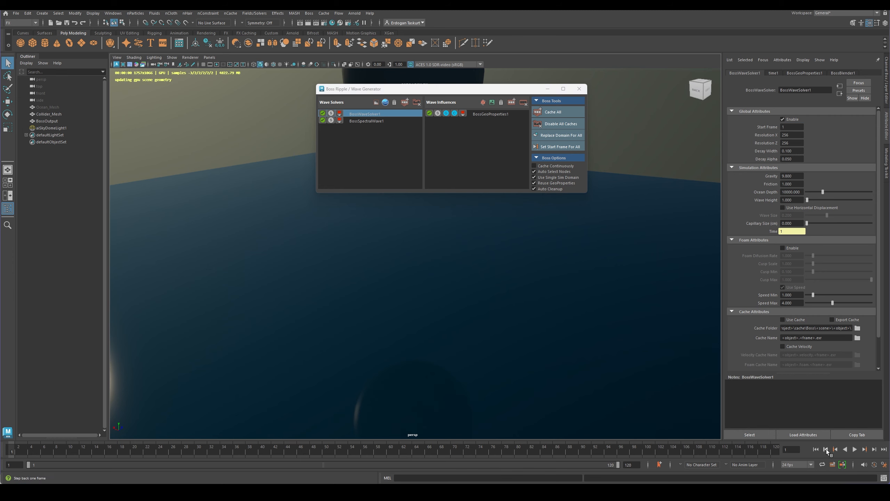
pyautogui.click(855, 449)
pyautogui.click(854, 449)
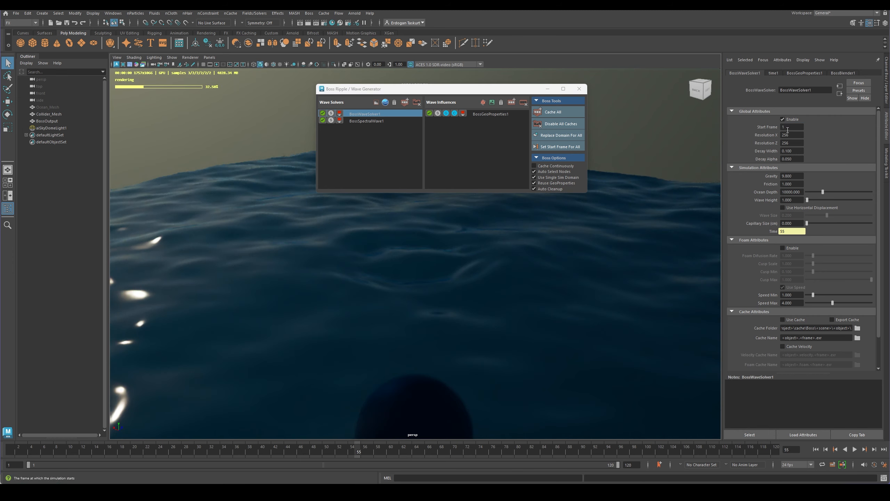
# Step: Set the start frame of BossWaveSolver1 to 2 and compare its attributes with those of BossSpectralWave1
pyautogui.click(792, 126)
pyautogui.press('Return')
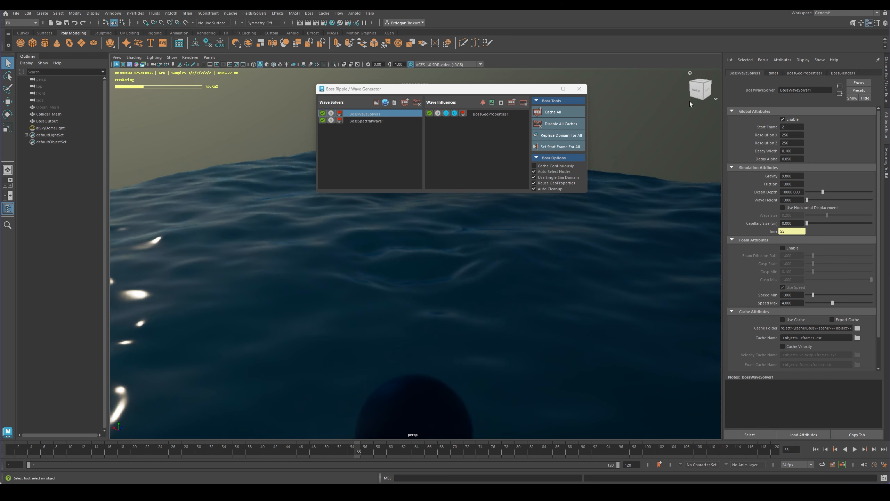
pyautogui.click(375, 121)
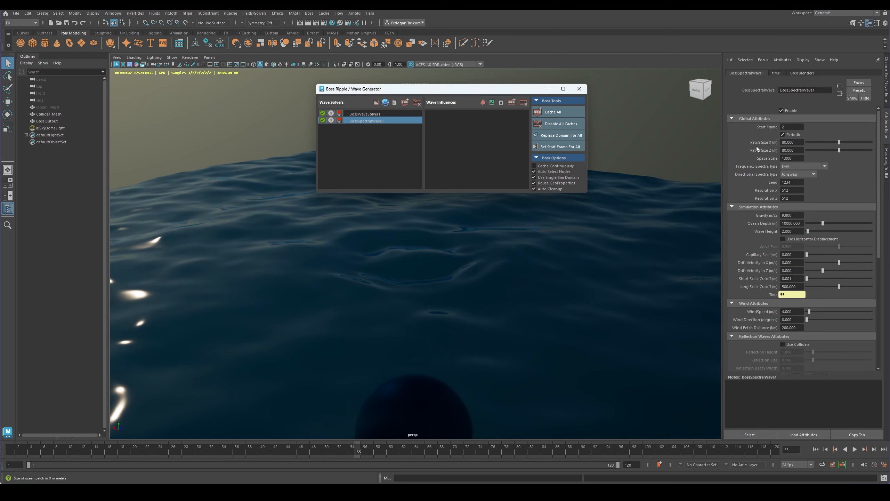
pyautogui.click(379, 114)
pyautogui.click(376, 121)
pyautogui.click(374, 114)
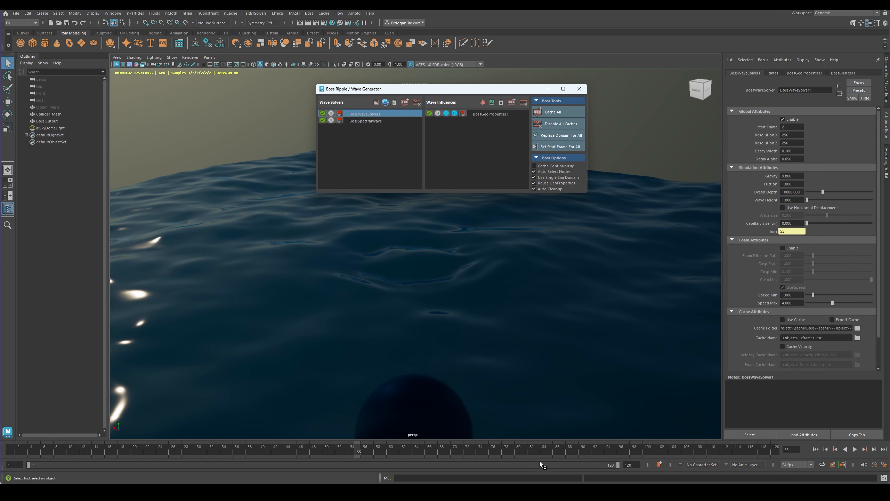
# Step: Close the Boss editor window and play the rendered simulation from the first frame twice to review the final splash
pyautogui.click(816, 449)
pyautogui.click(855, 449)
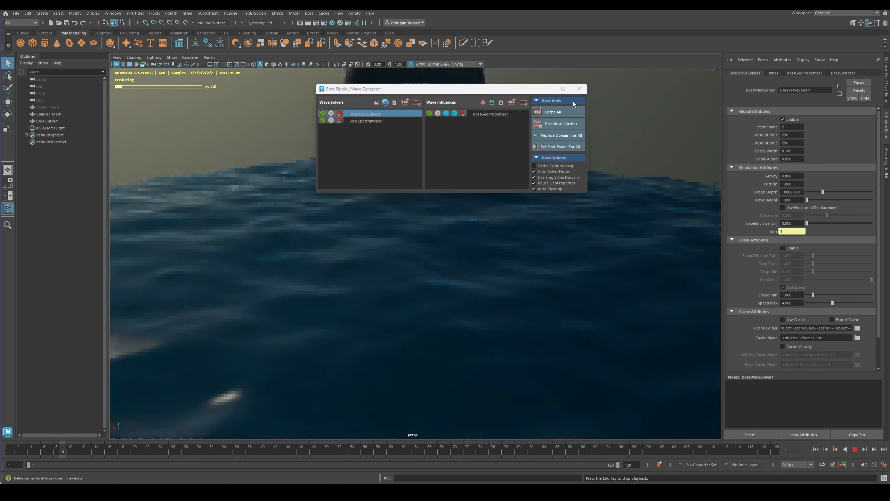
pyautogui.click(578, 89)
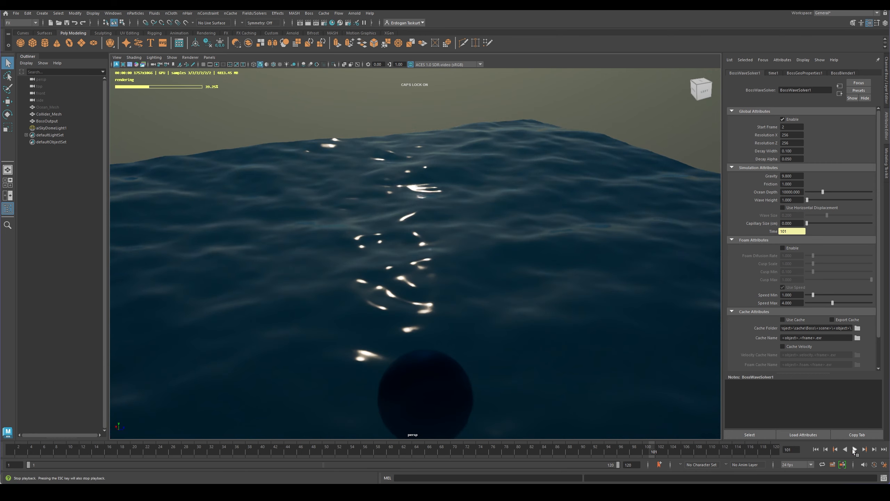
pyautogui.click(854, 450)
pyautogui.click(815, 450)
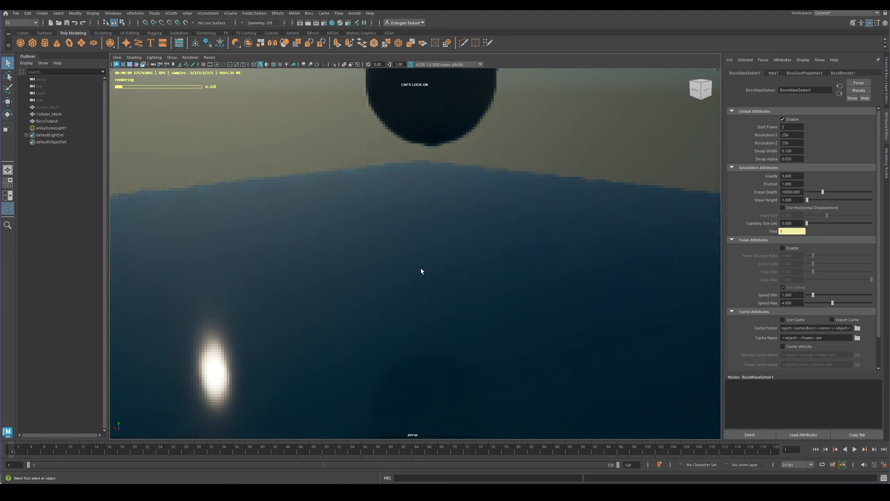
pyautogui.click(854, 449)
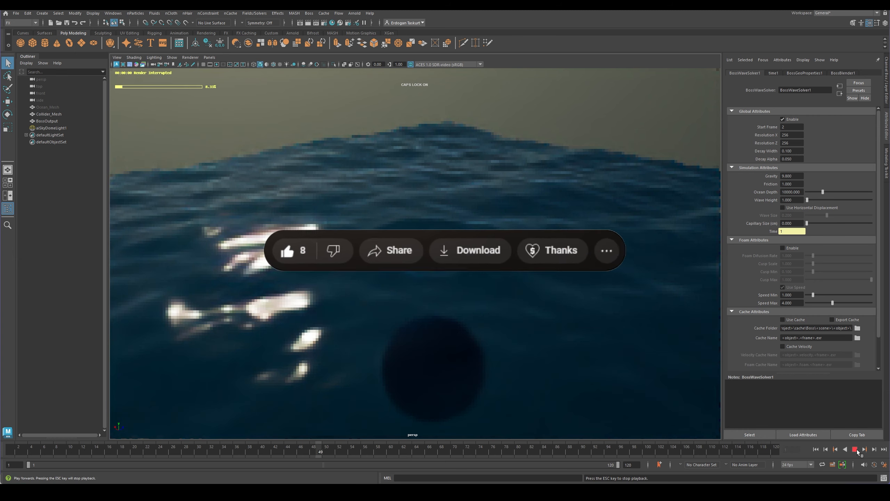
pyautogui.click(856, 450)
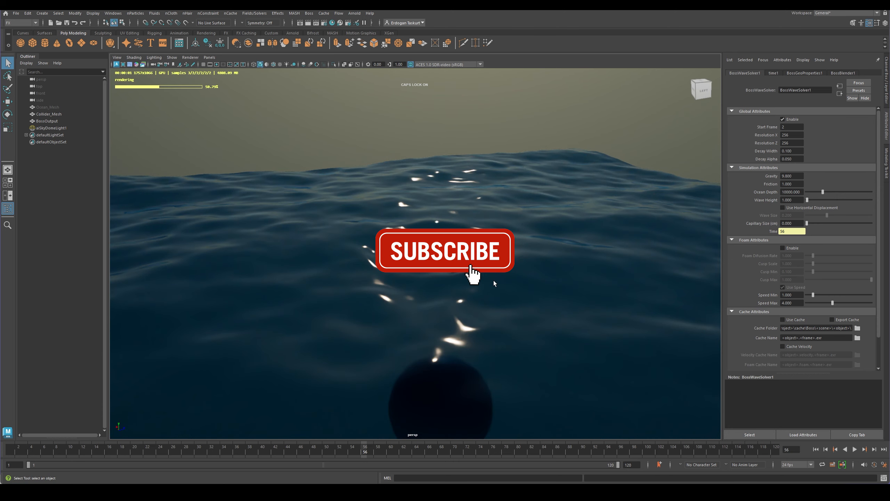